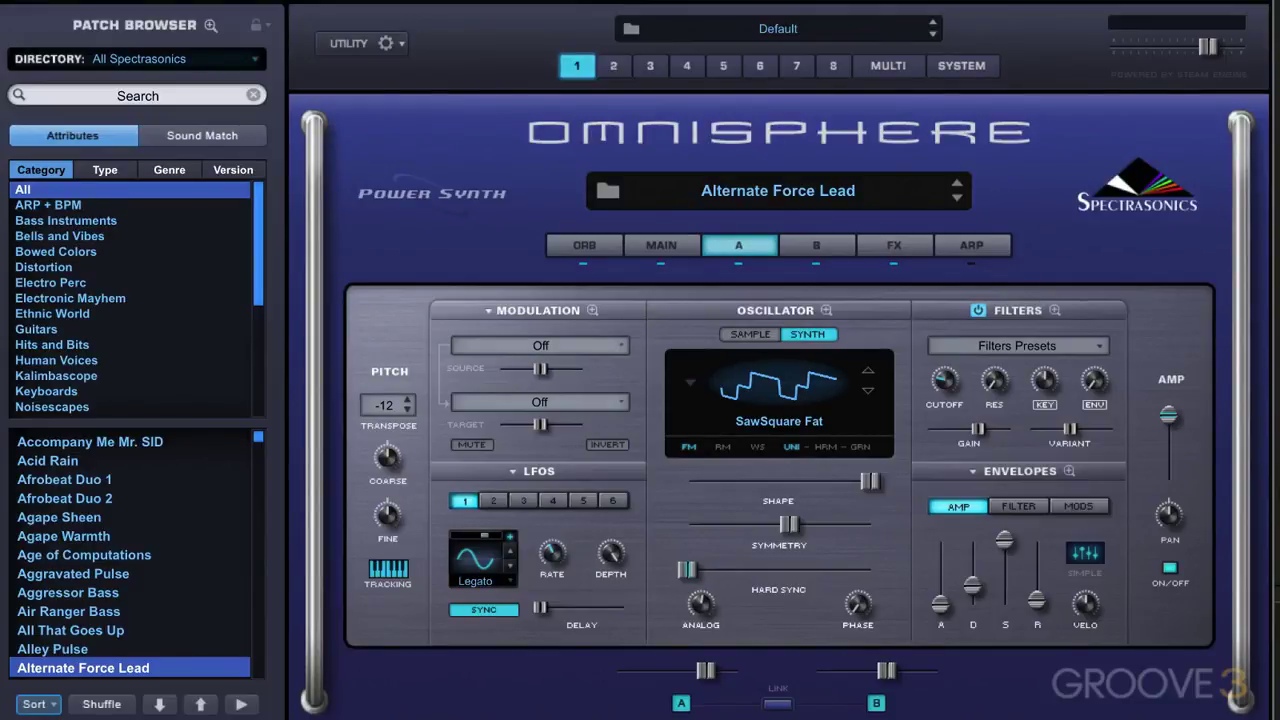
# Step: Browse parts 1 through 4 of the multi
pyautogui.click(613, 66)
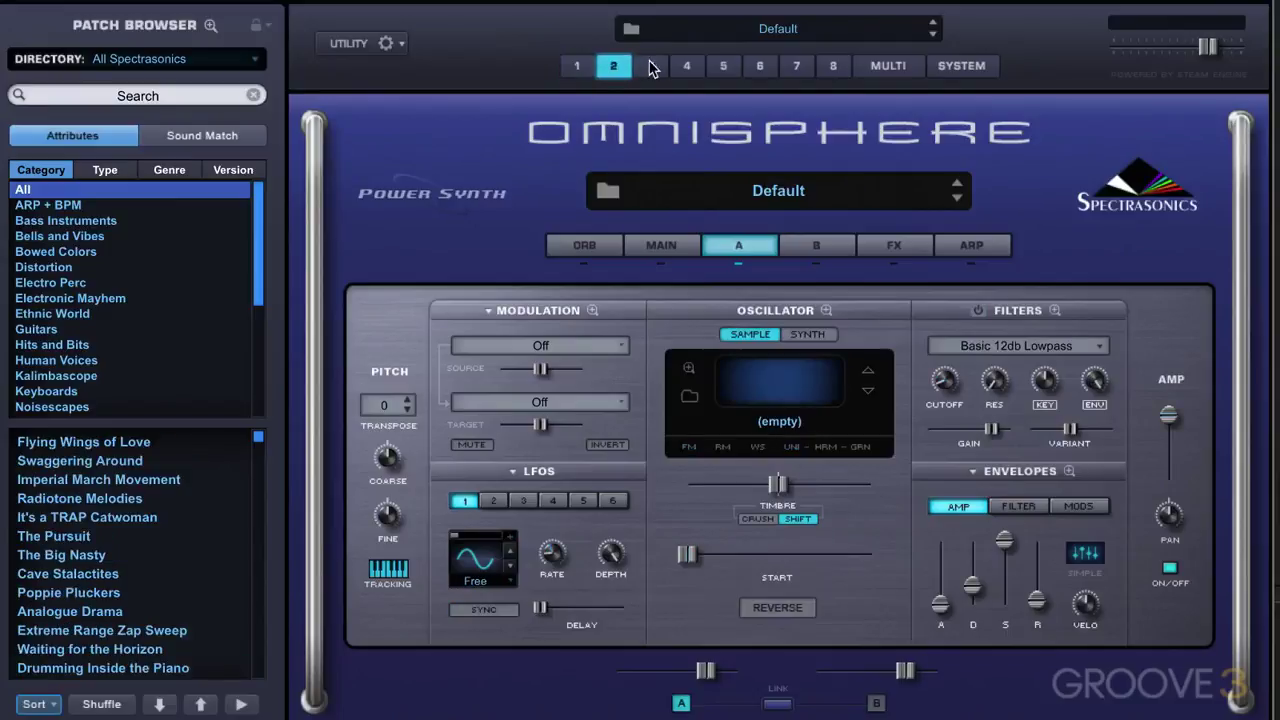
pyautogui.click(653, 67)
pyautogui.click(688, 67)
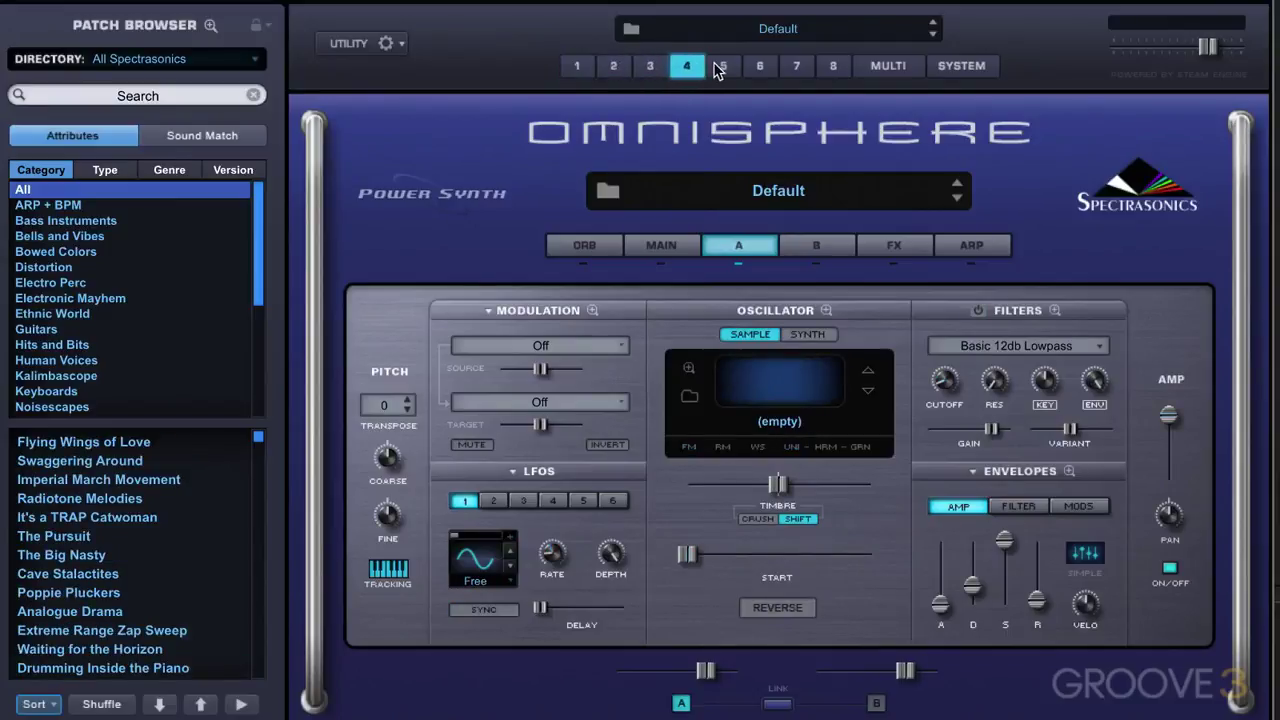
pyautogui.click(578, 66)
pyautogui.click(613, 66)
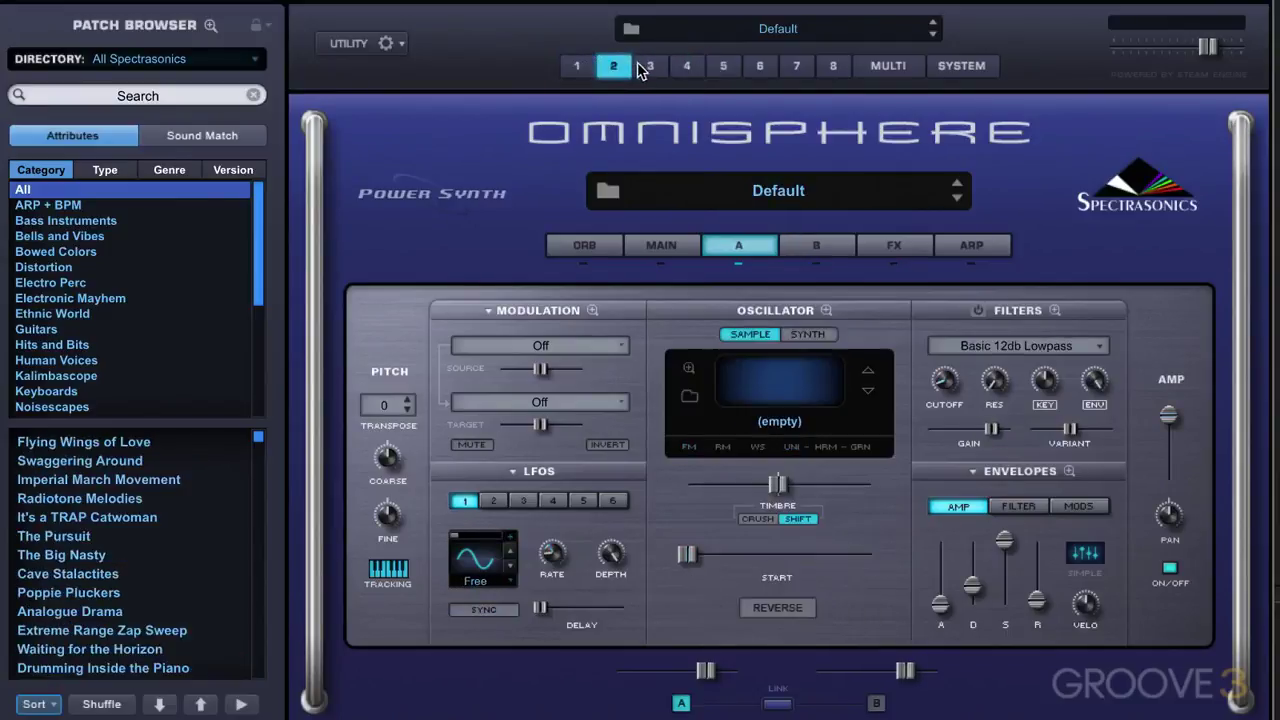
pyautogui.click(650, 66)
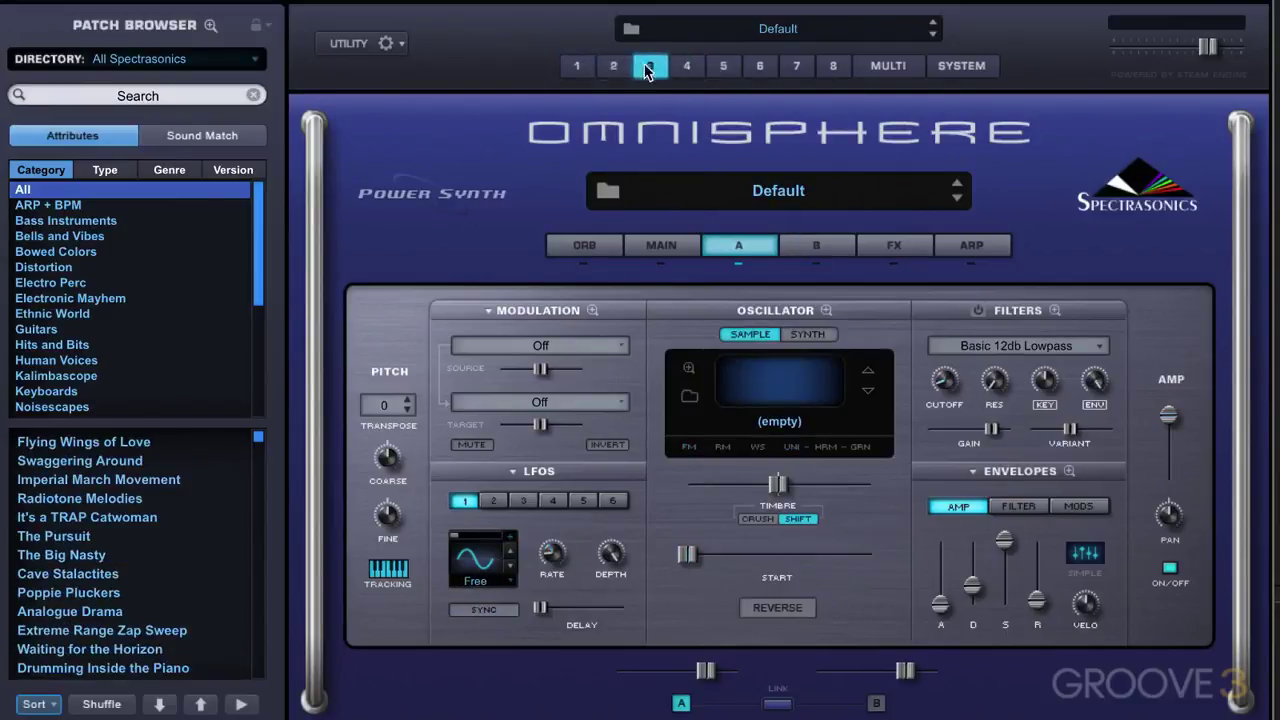
# Step: On the FX page, step through parts 4–7 and return to part 1's Alternate Force Lead rack
pyautogui.click(896, 246)
pyautogui.click(689, 66)
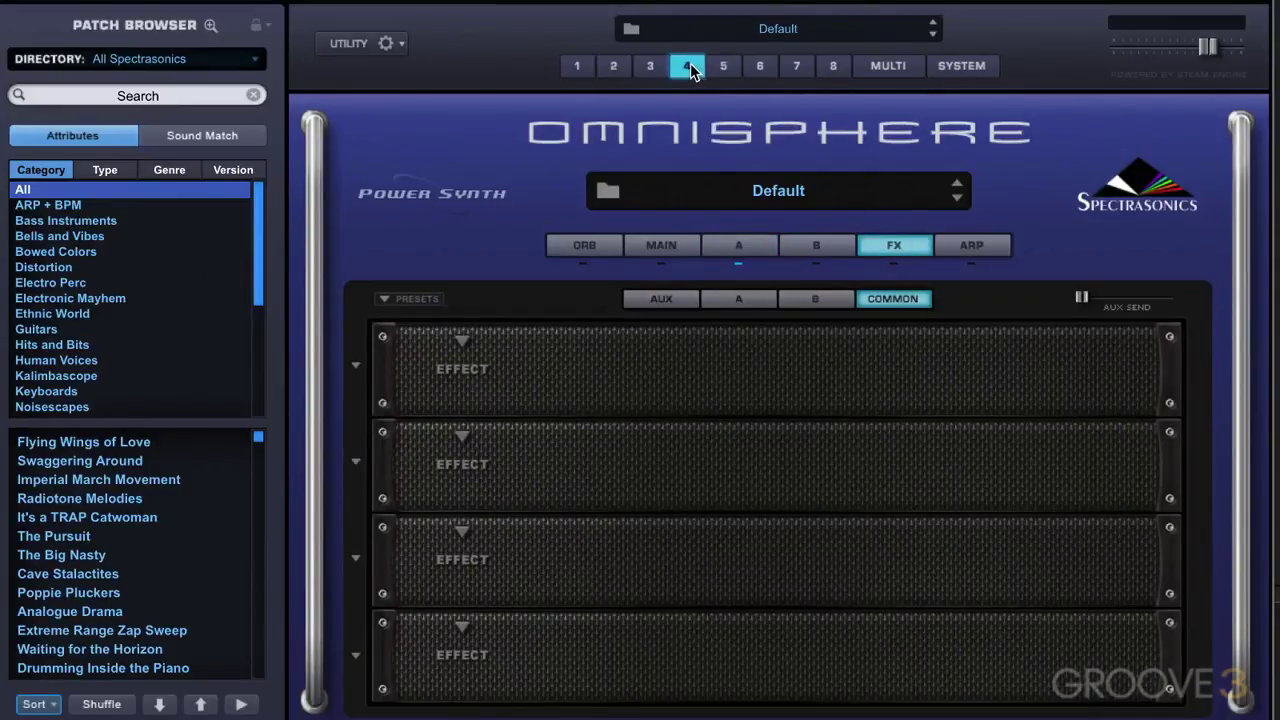
pyautogui.click(727, 66)
pyautogui.click(766, 63)
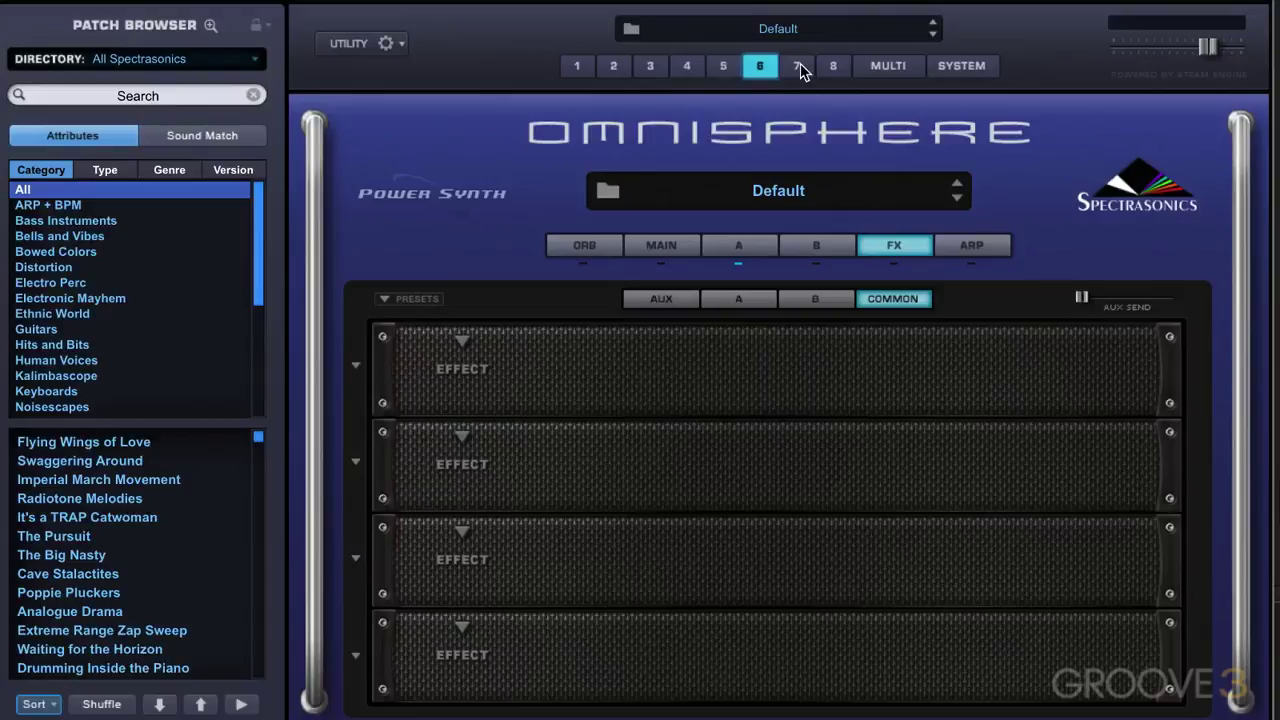
pyautogui.click(798, 64)
pyautogui.click(577, 66)
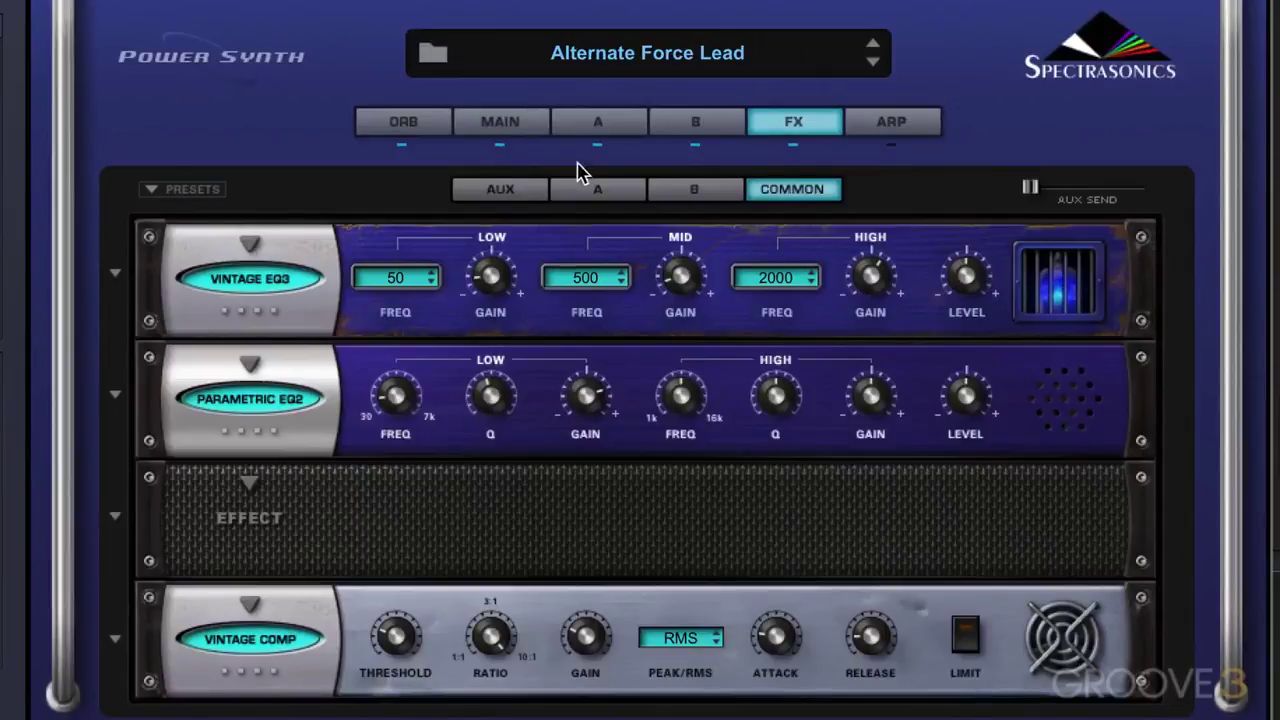
# Step: Compare the layer A, B and common FX racks, ending on layer A's four empty slots
pyautogui.click(610, 196)
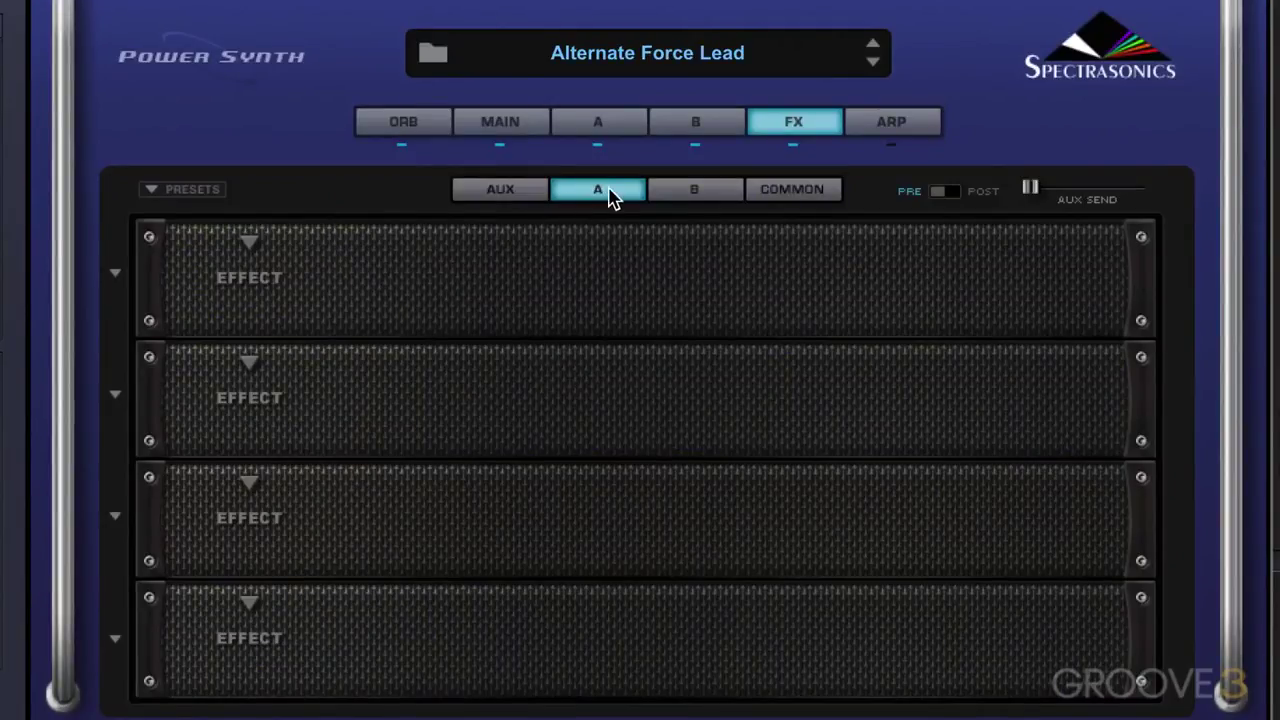
pyautogui.click(705, 193)
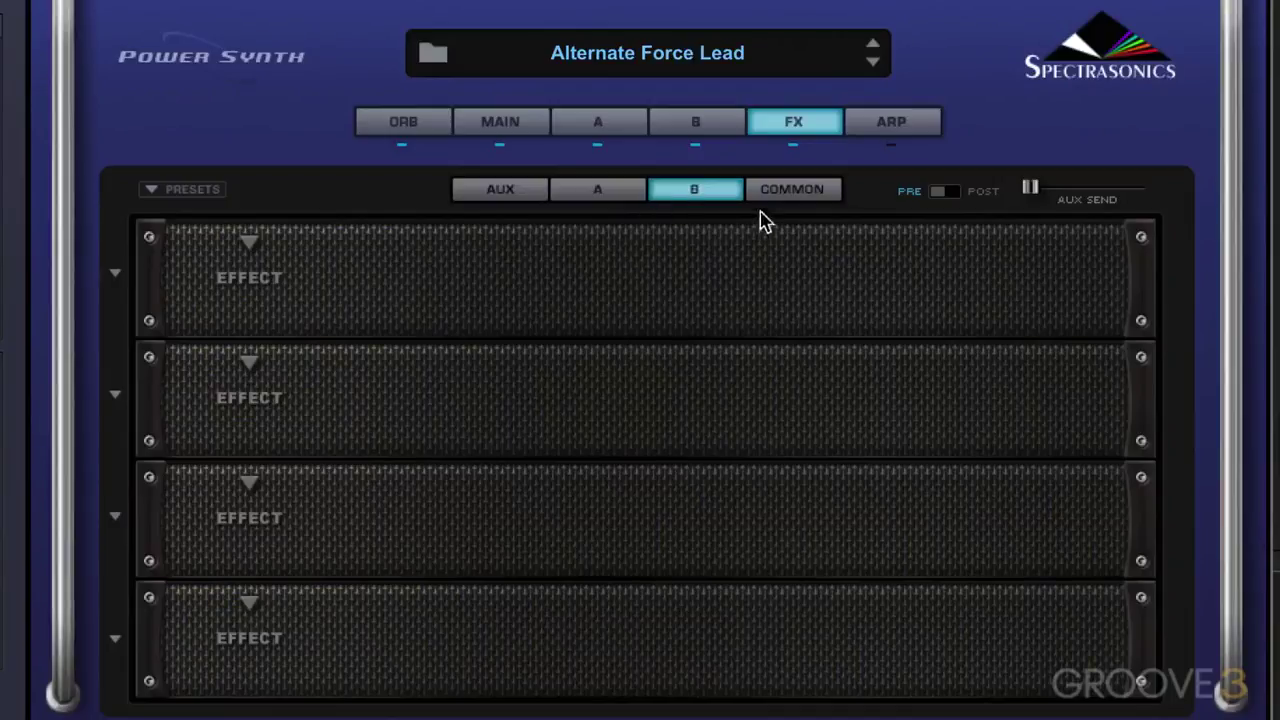
pyautogui.click(790, 195)
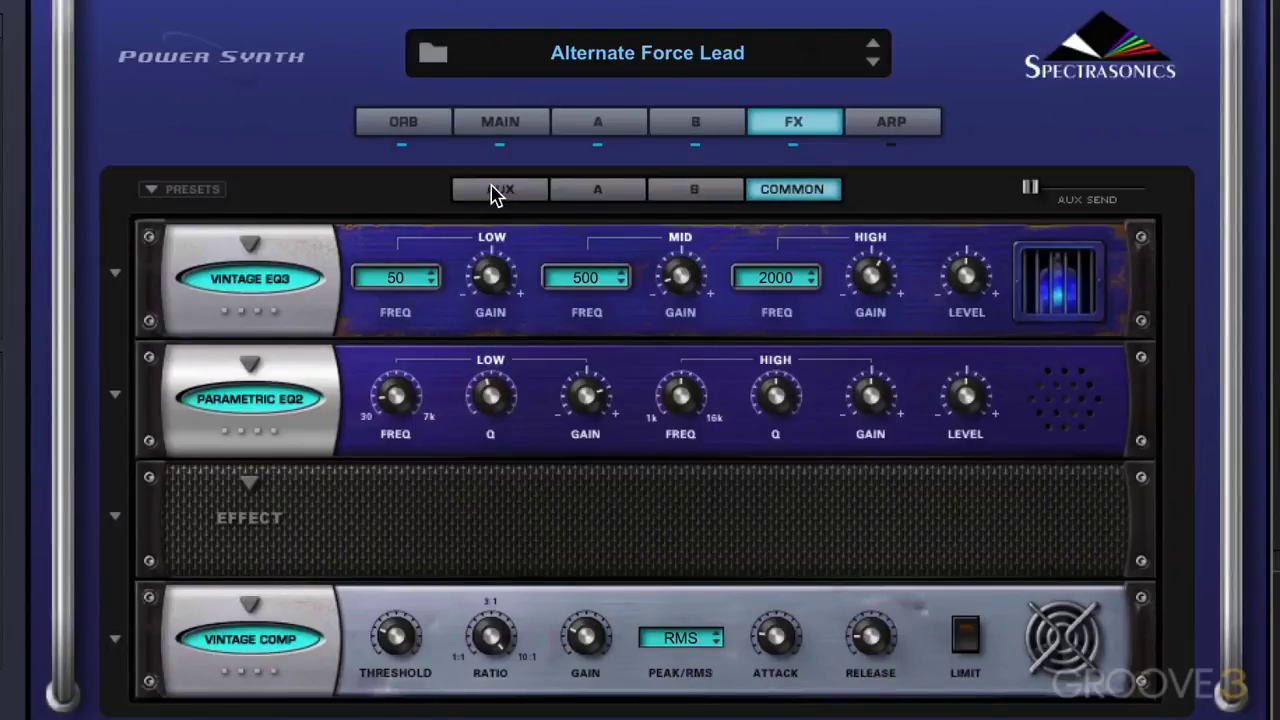
pyautogui.click(601, 191)
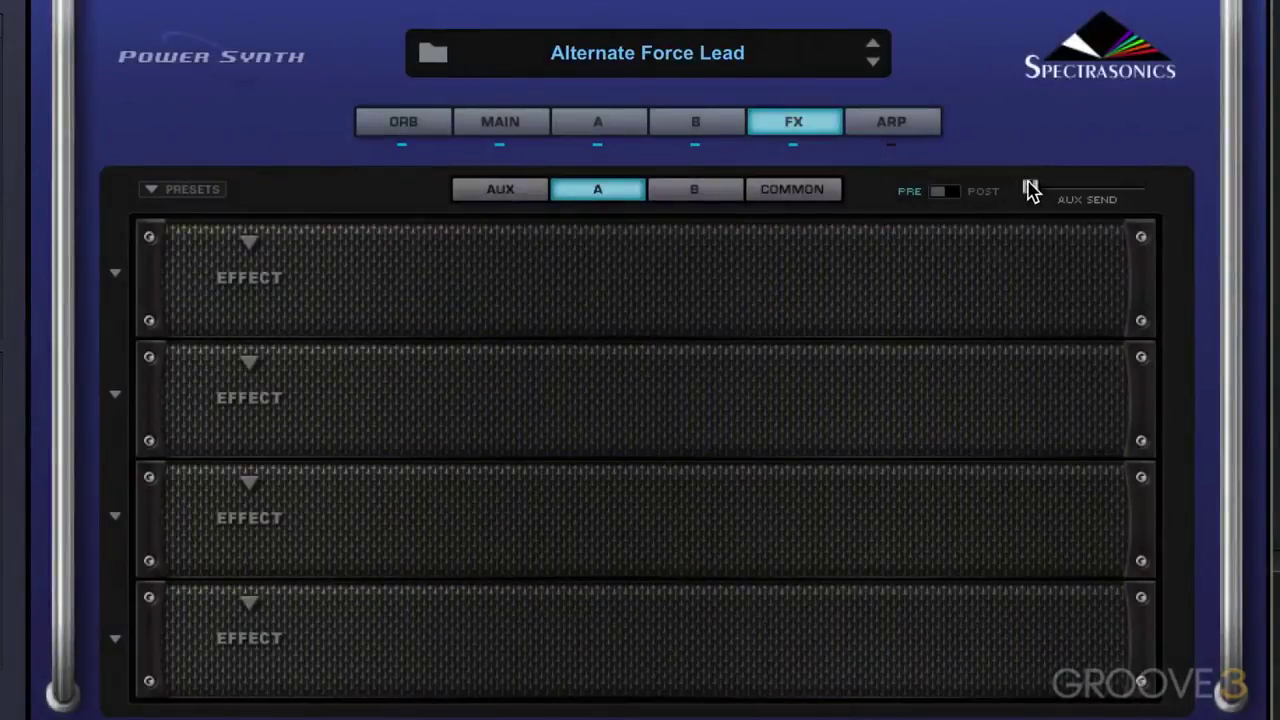
# Step: Reset the aux send to zero and raise aux return to full, then return to layer A
pyautogui.moveTo(1031, 191)
pyautogui.mouseDown()
pyautogui.moveTo(1068, 189)
pyautogui.moveTo(1017, 195)
pyautogui.mouseUp()
pyautogui.click(697, 191)
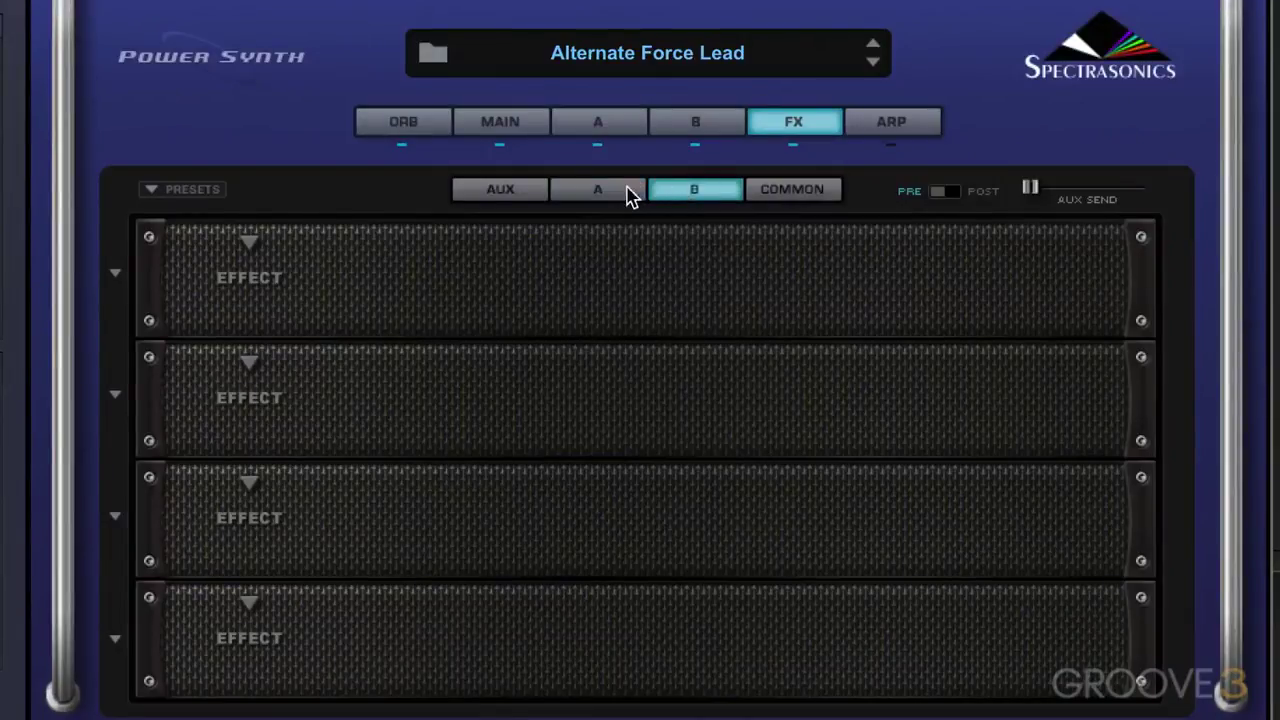
pyautogui.click(503, 191)
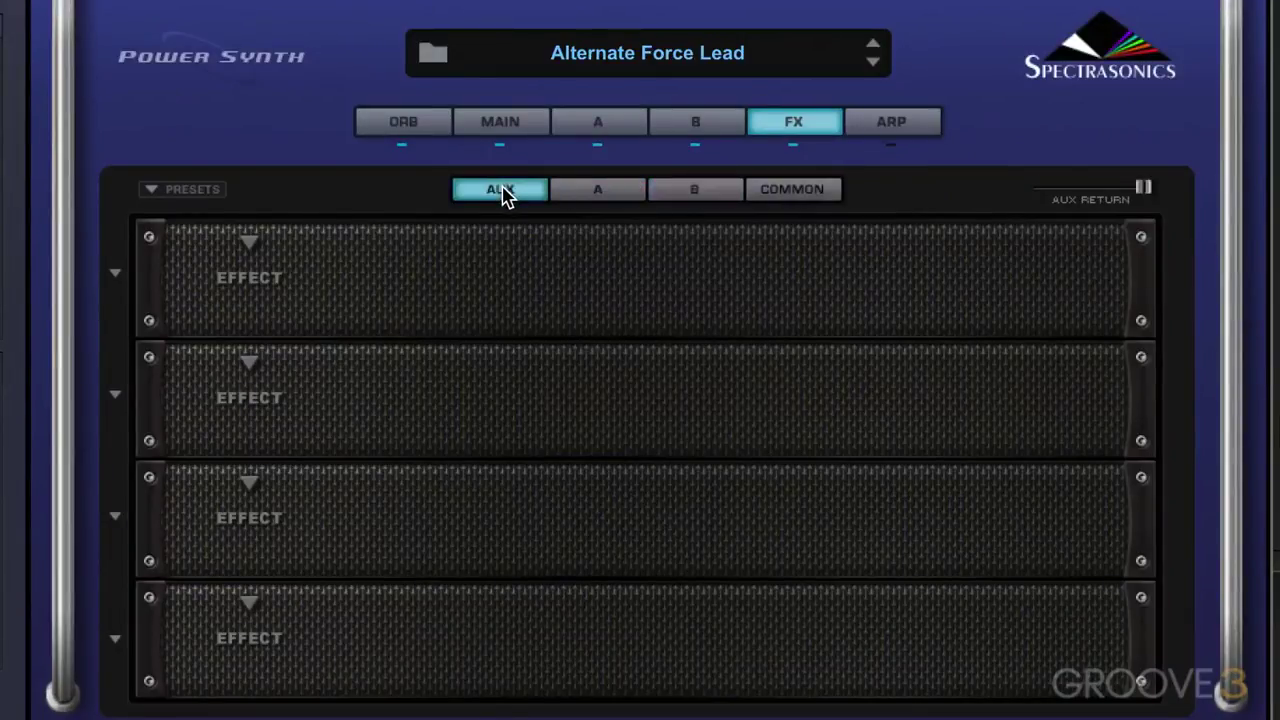
pyautogui.moveTo(1141, 189)
pyautogui.mouseDown()
pyautogui.moveTo(1125, 199)
pyautogui.moveTo(1160, 200)
pyautogui.mouseUp()
pyautogui.click(798, 190)
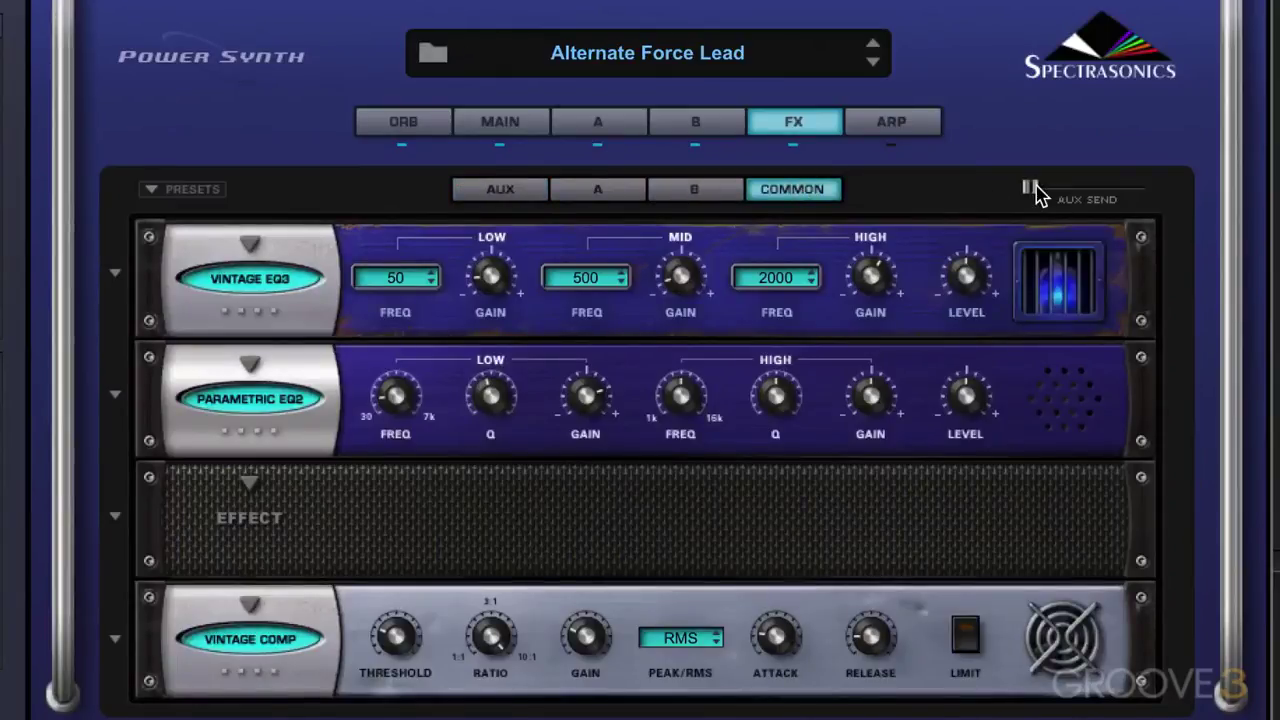
pyautogui.click(603, 191)
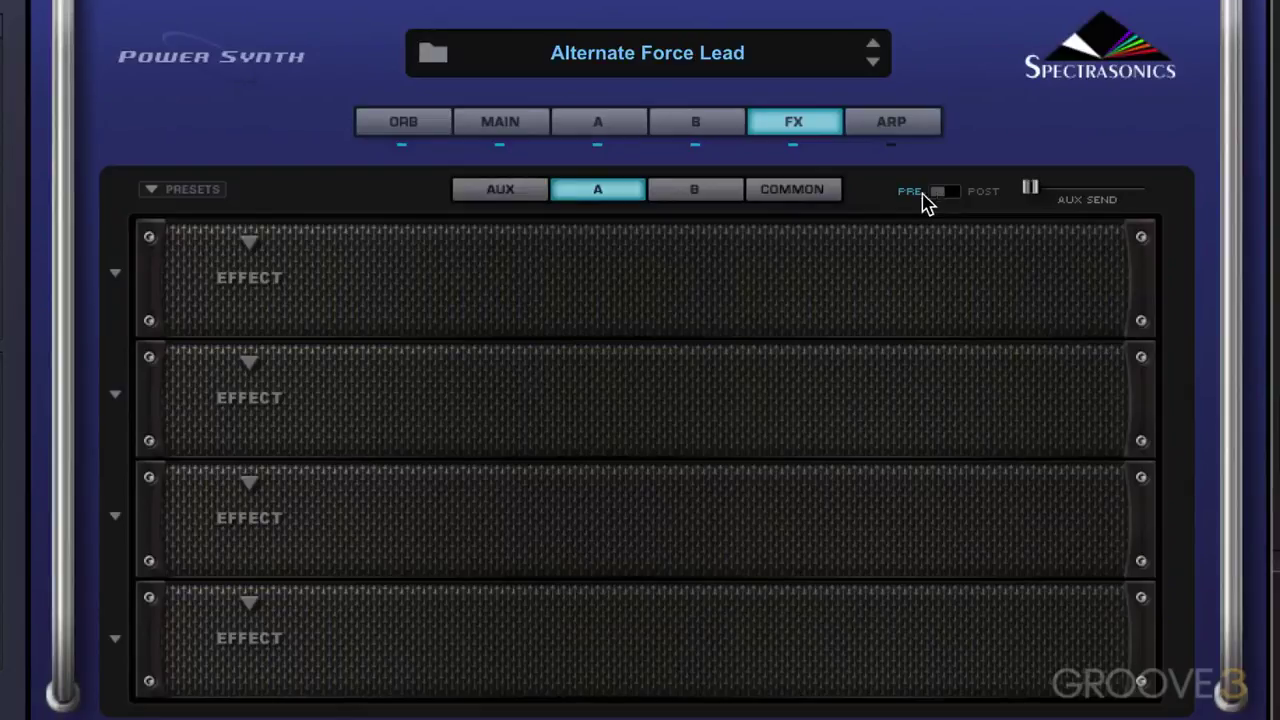
# Step: Revisit the aux and common racks and parts 3, 4 and 1, then show the Multi mixer
pyautogui.click(815, 192)
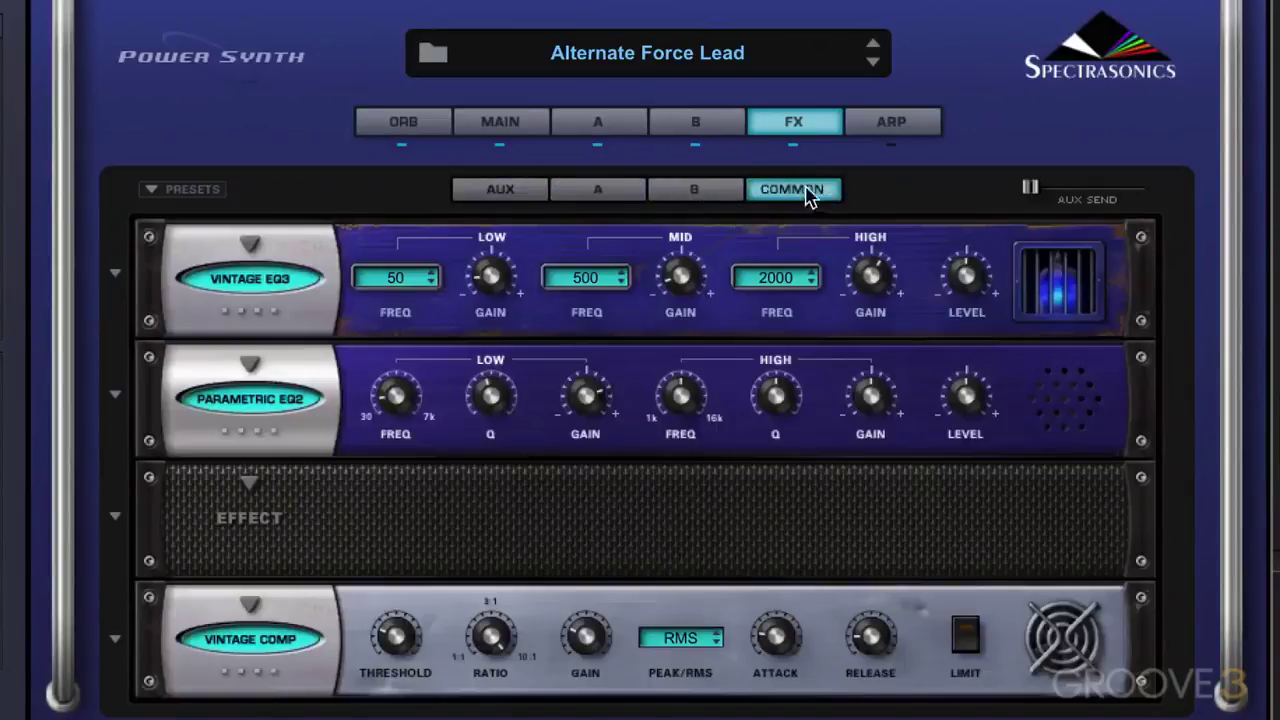
pyautogui.click(503, 189)
pyautogui.click(775, 191)
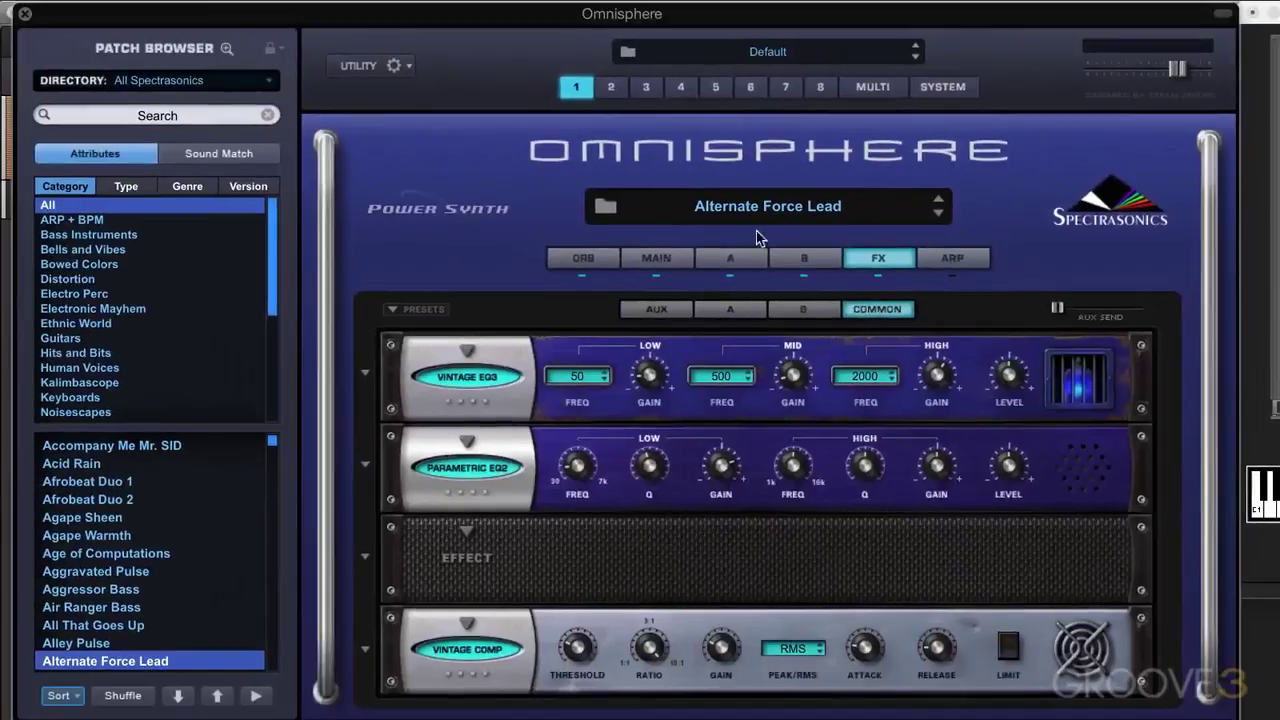
pyautogui.click(646, 87)
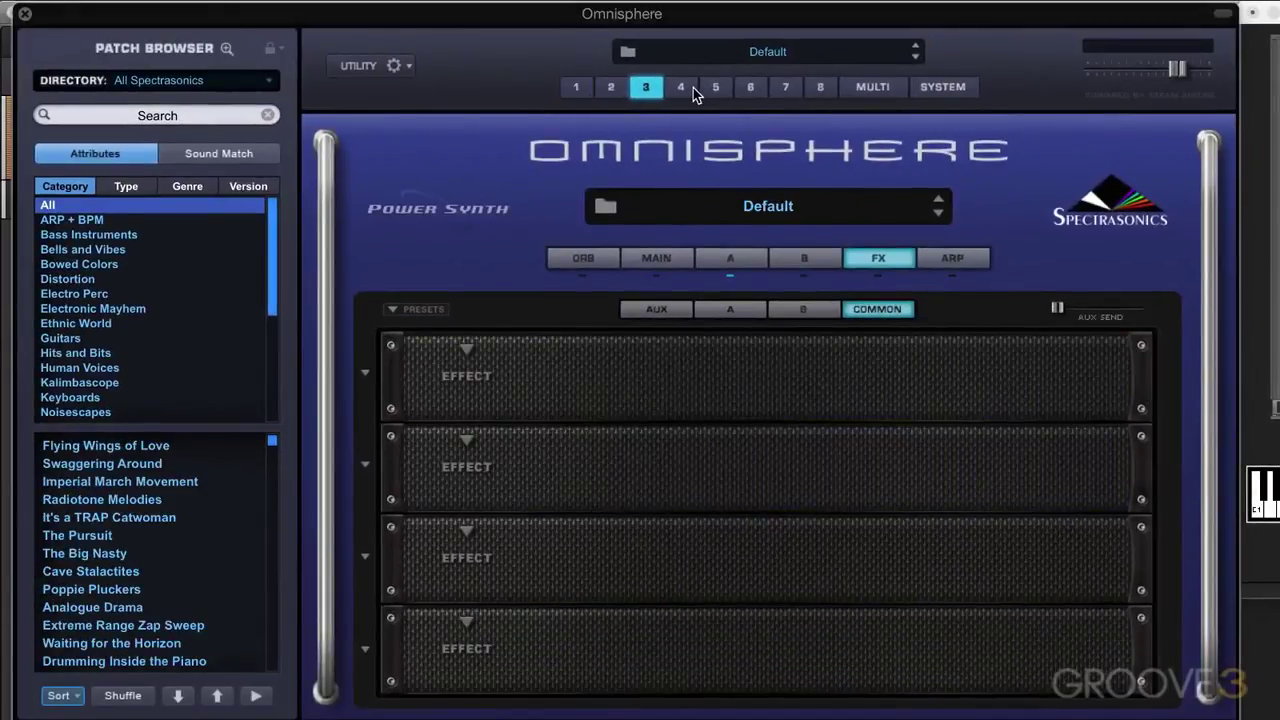
pyautogui.click(681, 87)
pyautogui.click(576, 87)
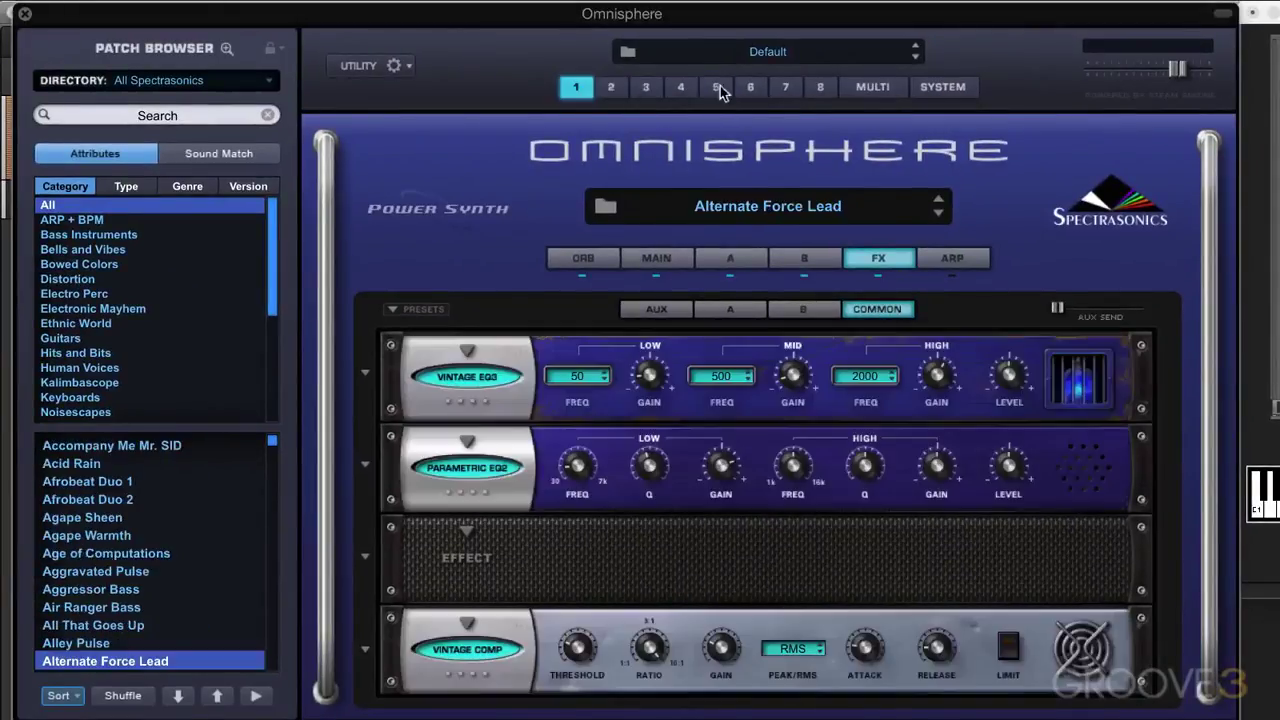
pyautogui.click(868, 87)
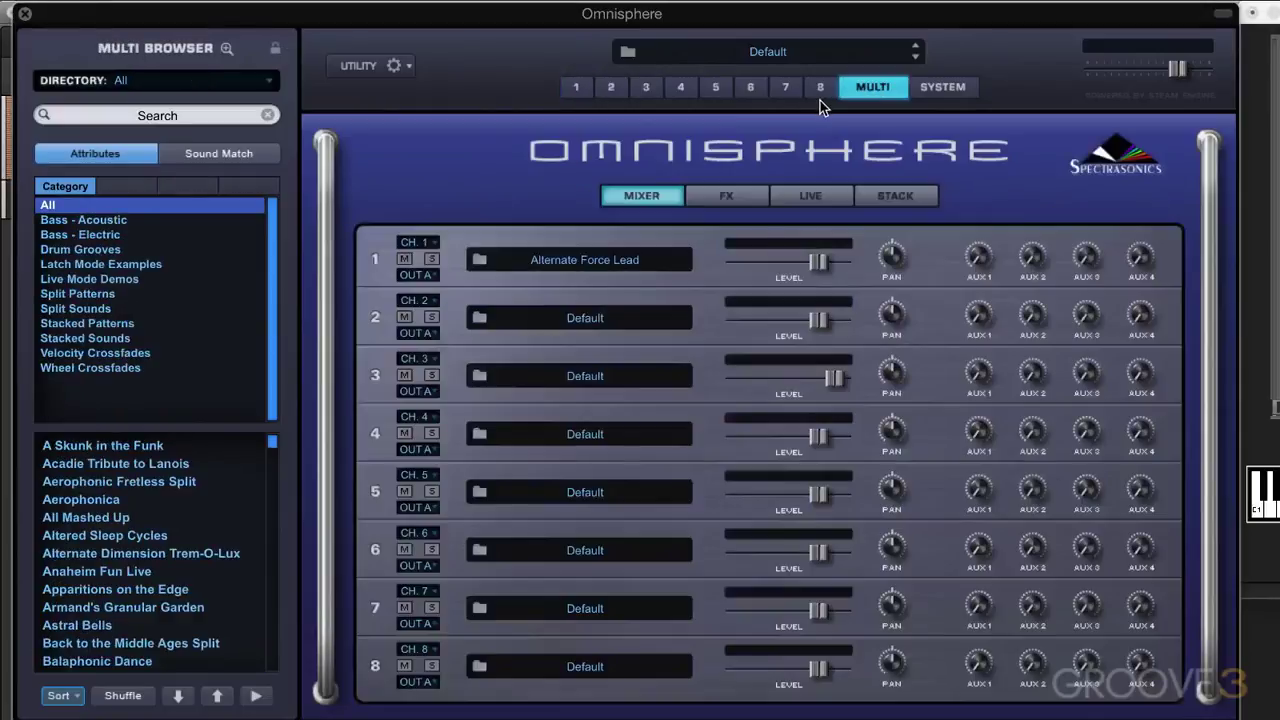
# Step: View the multi FX and master racks, then adjust channel 1's AUX 1 send in the mixer
pyautogui.click(729, 197)
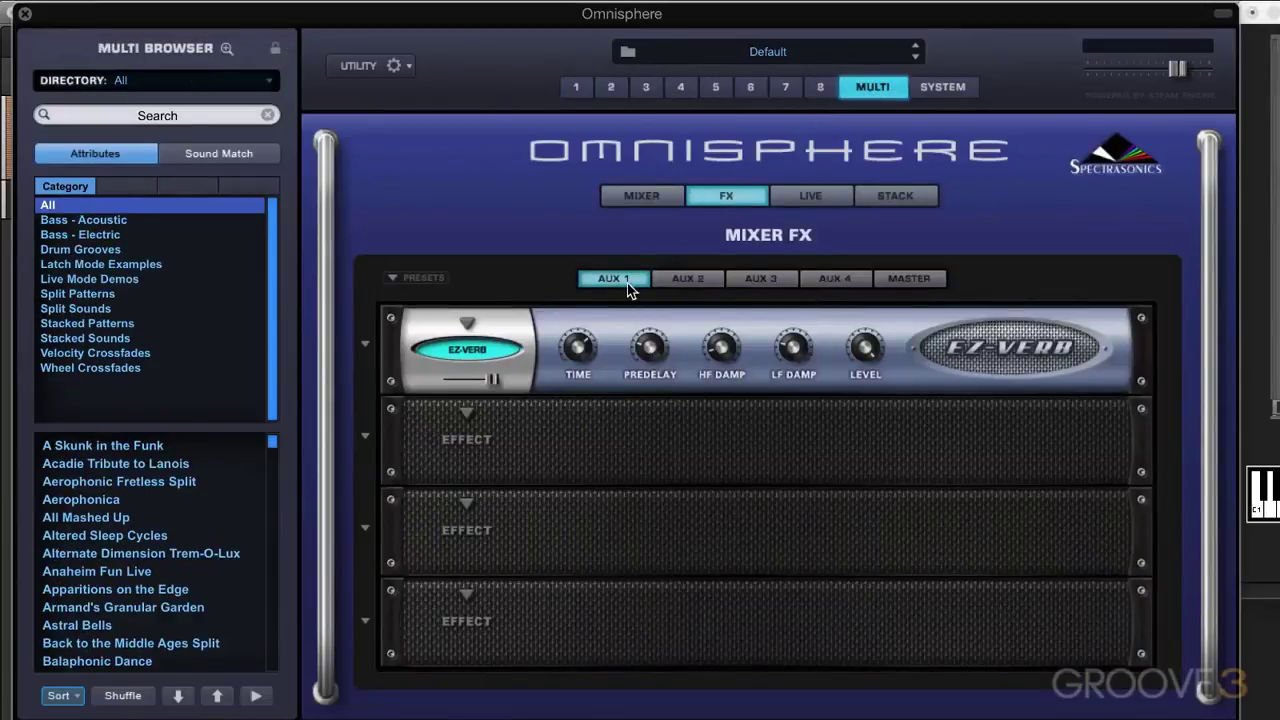
pyautogui.click(920, 282)
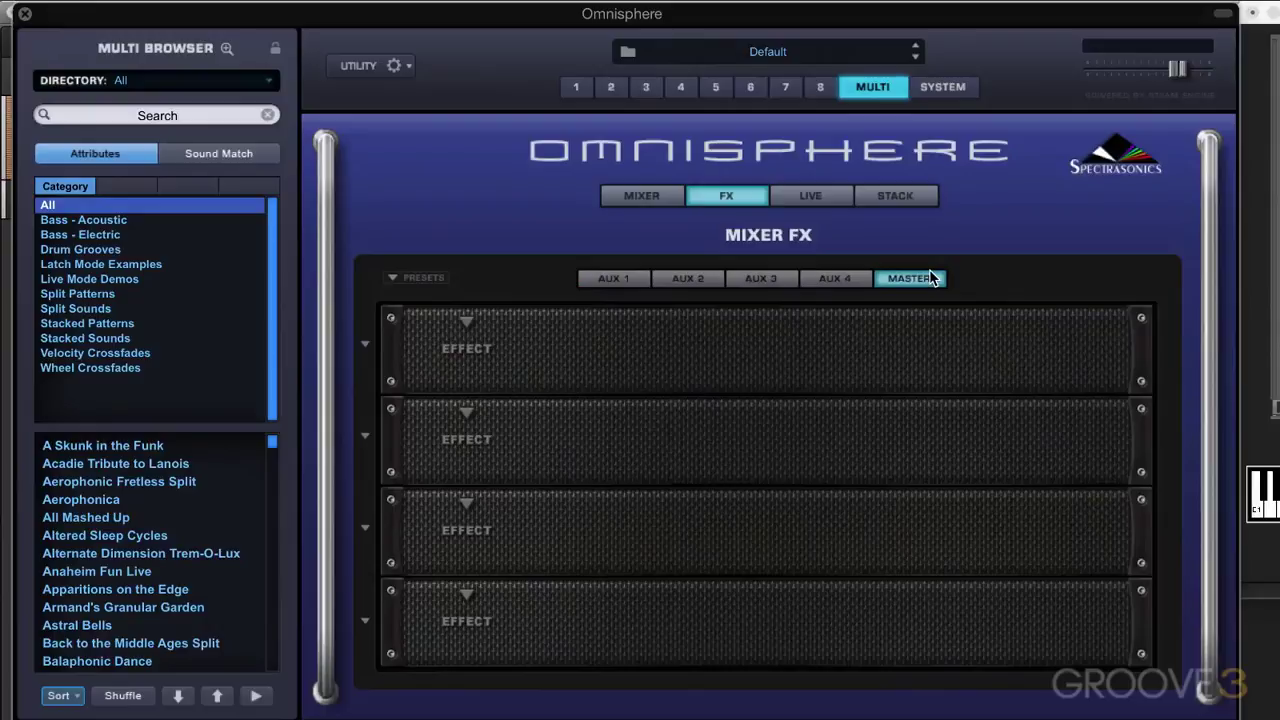
pyautogui.click(643, 197)
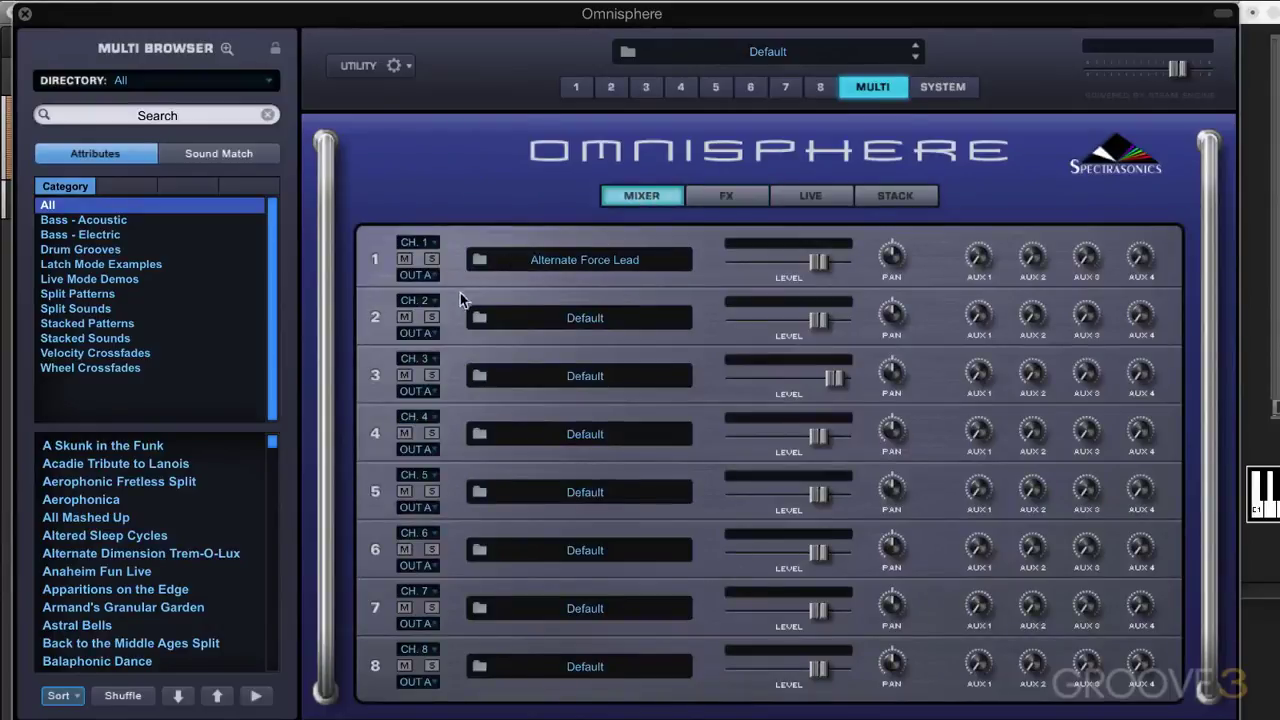
pyautogui.moveTo(978, 262); pyautogui.dragTo(963, 229)
# Step: Return to part 1's effects page, checking layer A before the common rack
pyautogui.click(577, 89)
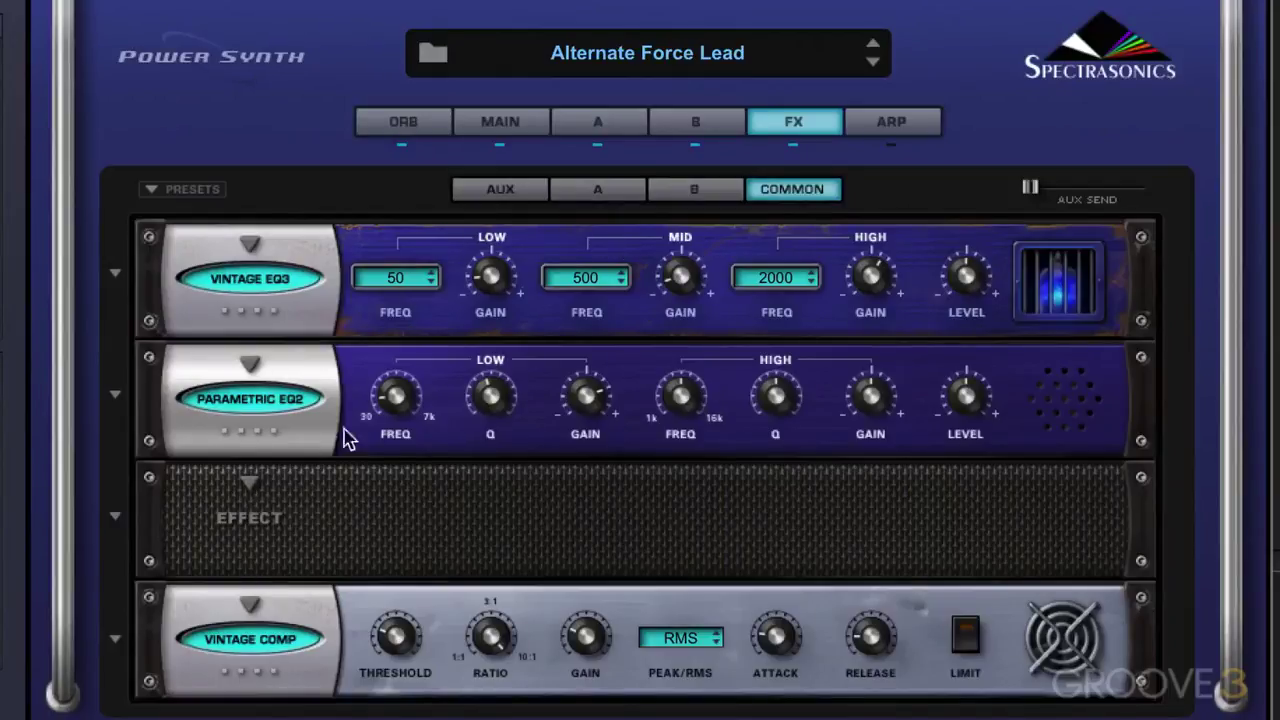
pyautogui.click(590, 195)
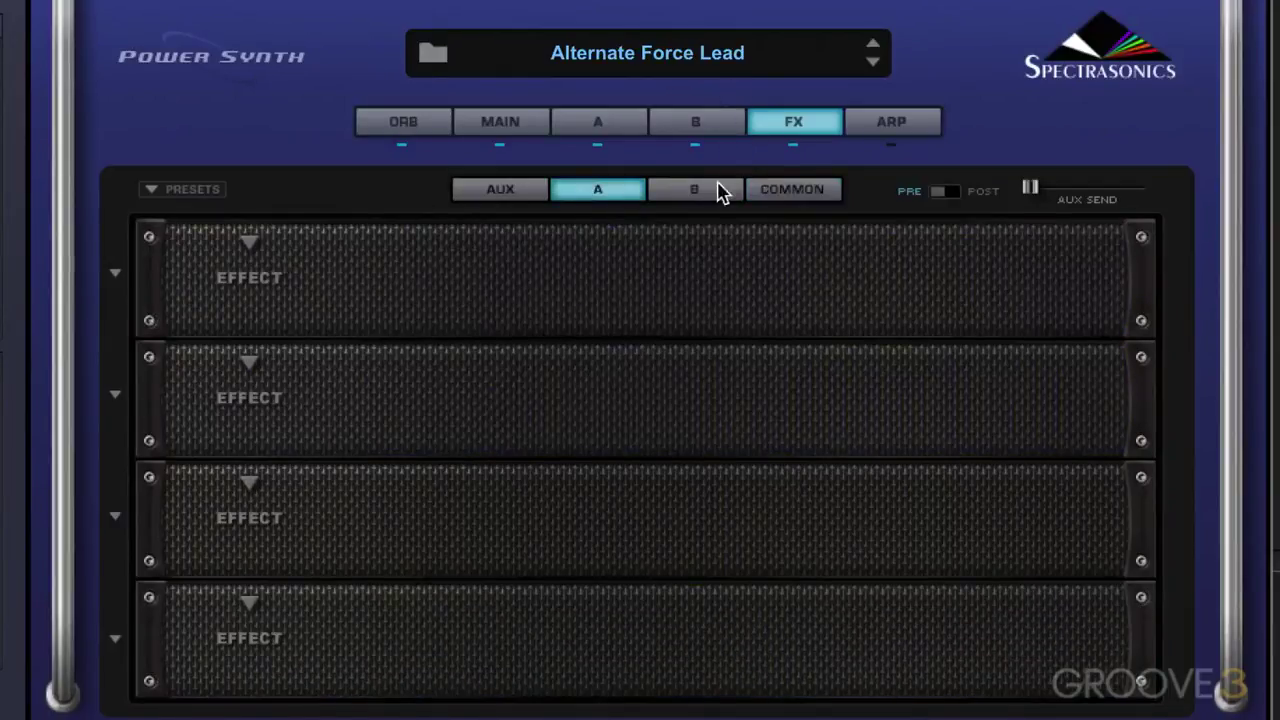
pyautogui.click(790, 190)
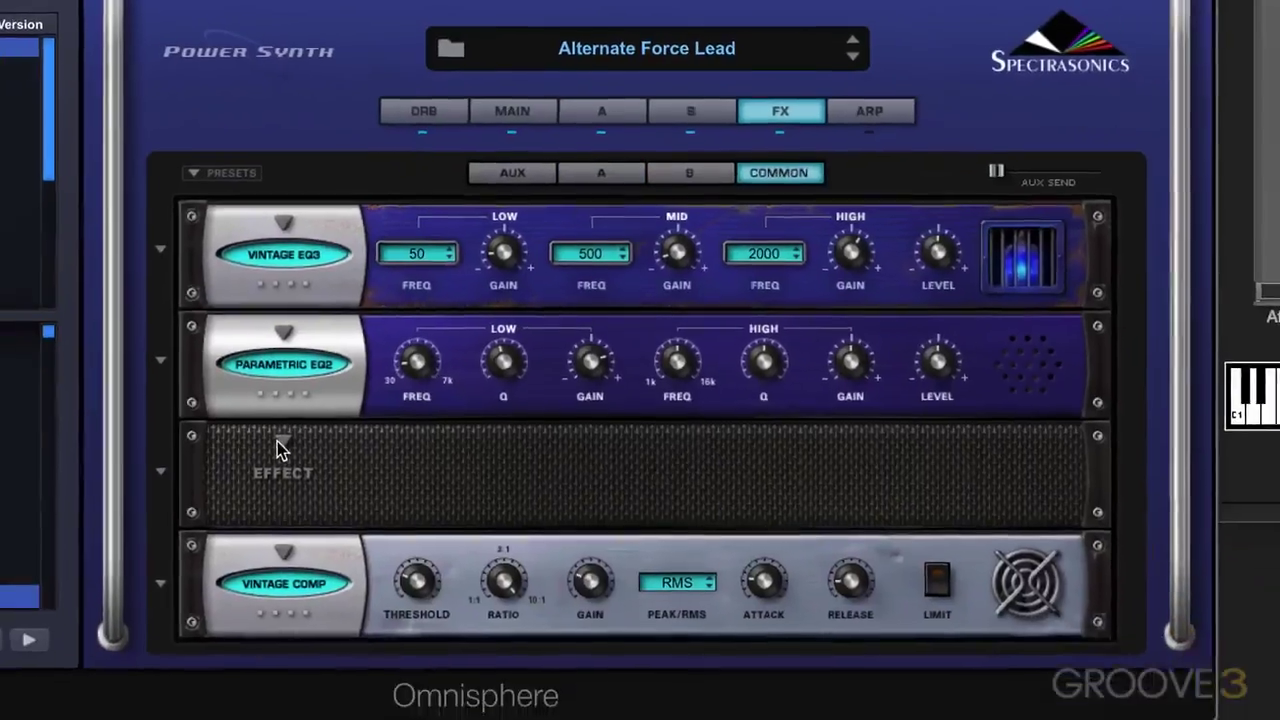
# Step: Load Modulation > Analog Phaser into the empty third common slot with Mix at 100%
pyautogui.click(280, 450)
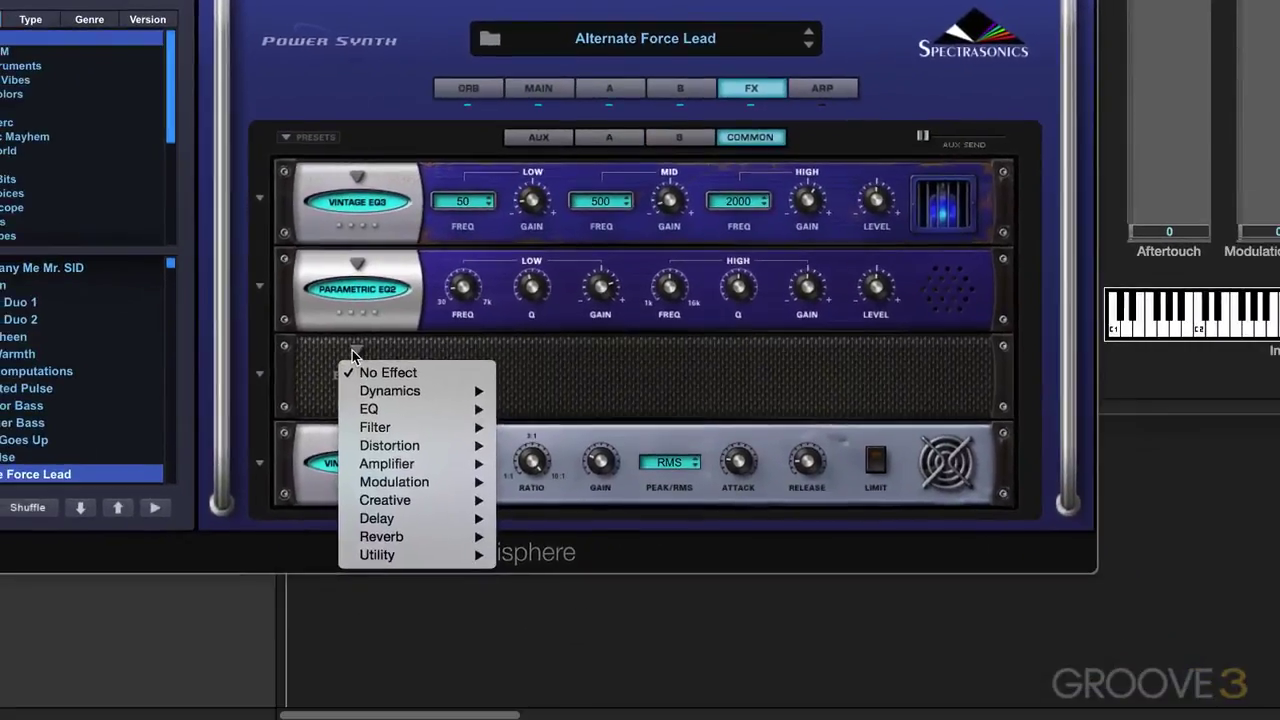
pyautogui.moveTo(370, 390)
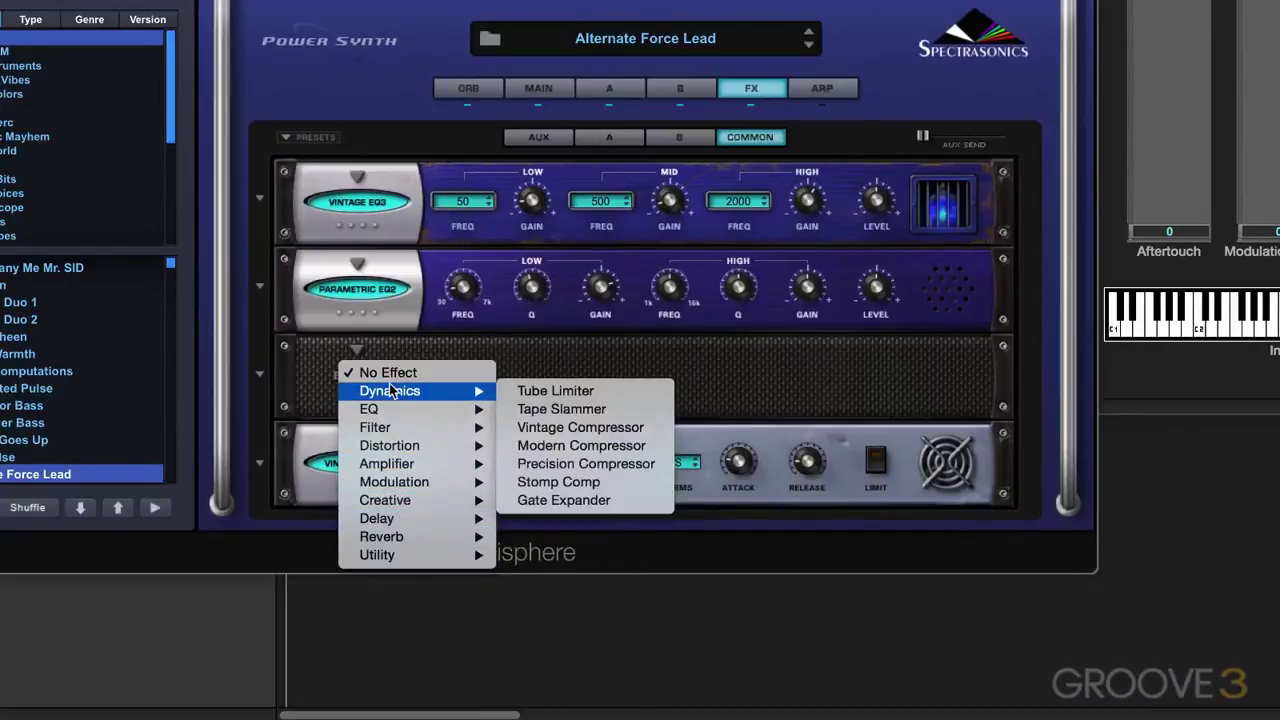
pyautogui.moveTo(385, 484)
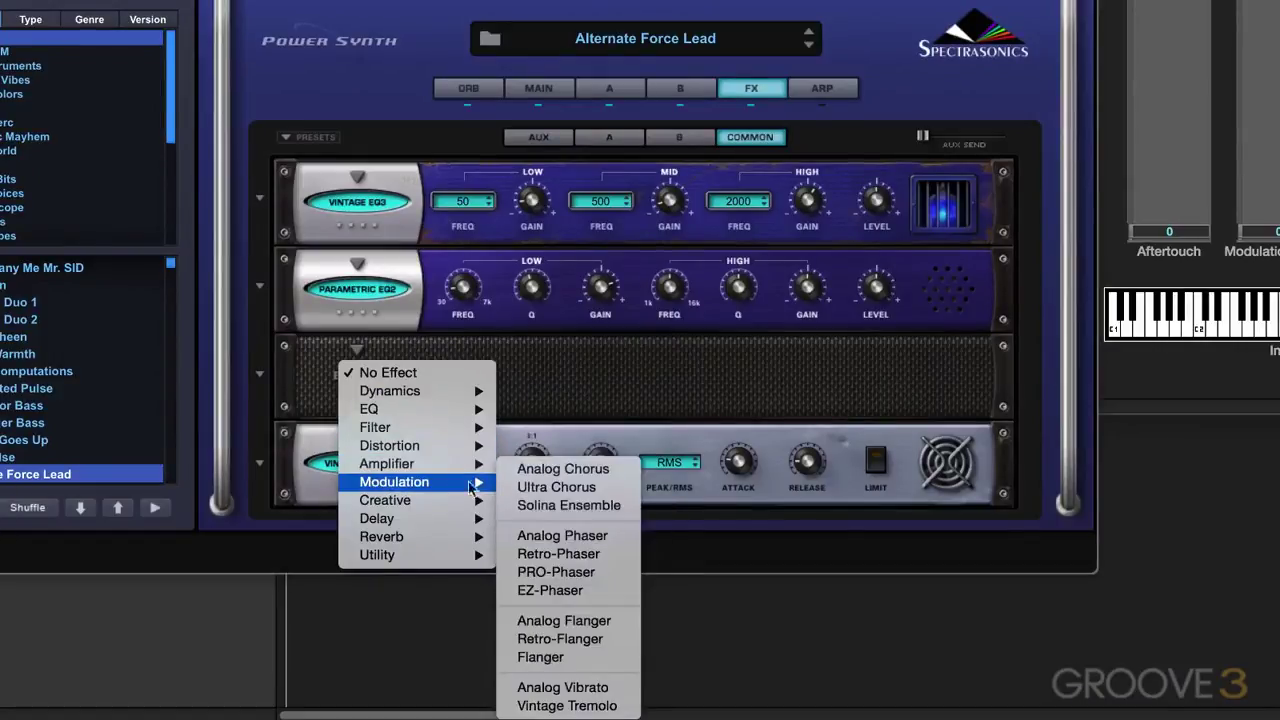
pyautogui.click(562, 535)
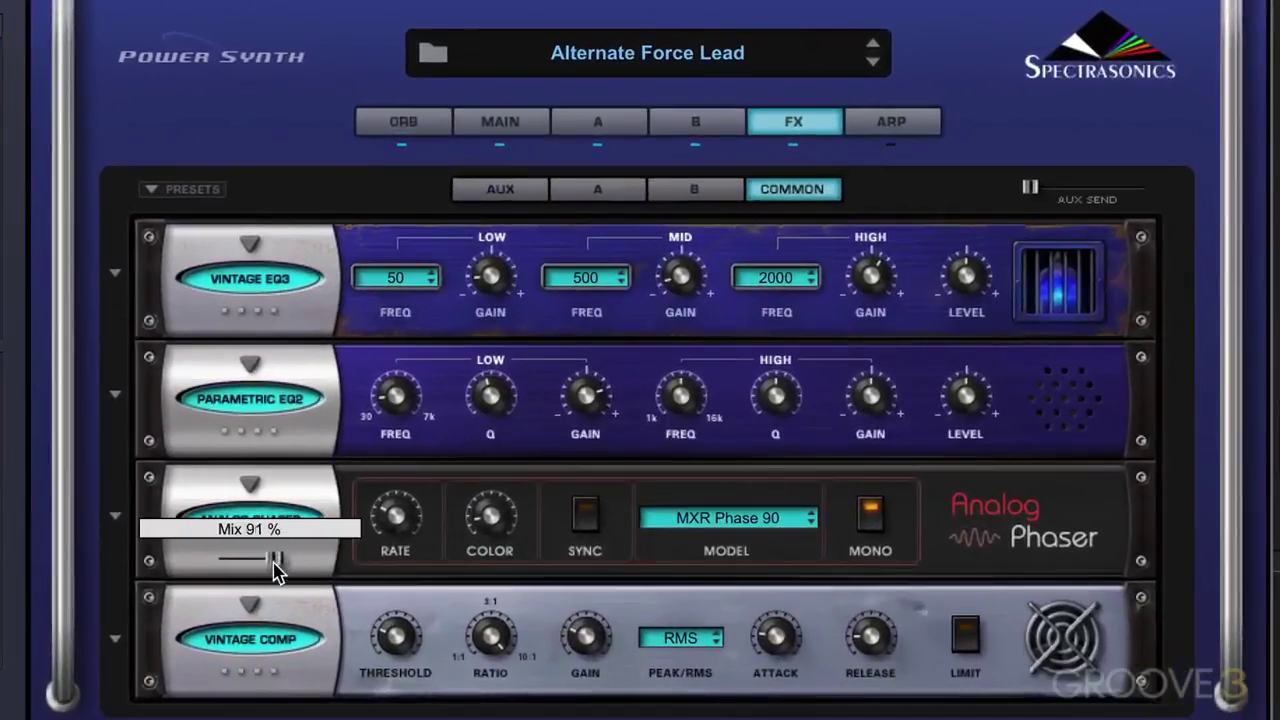
pyautogui.moveTo(377, 403)
pyautogui.mouseDown()
pyautogui.moveTo(335, 403)
pyautogui.moveTo(376, 407)
pyautogui.mouseUp()
pyautogui.moveTo(280, 570); pyautogui.dragTo(326, 580)
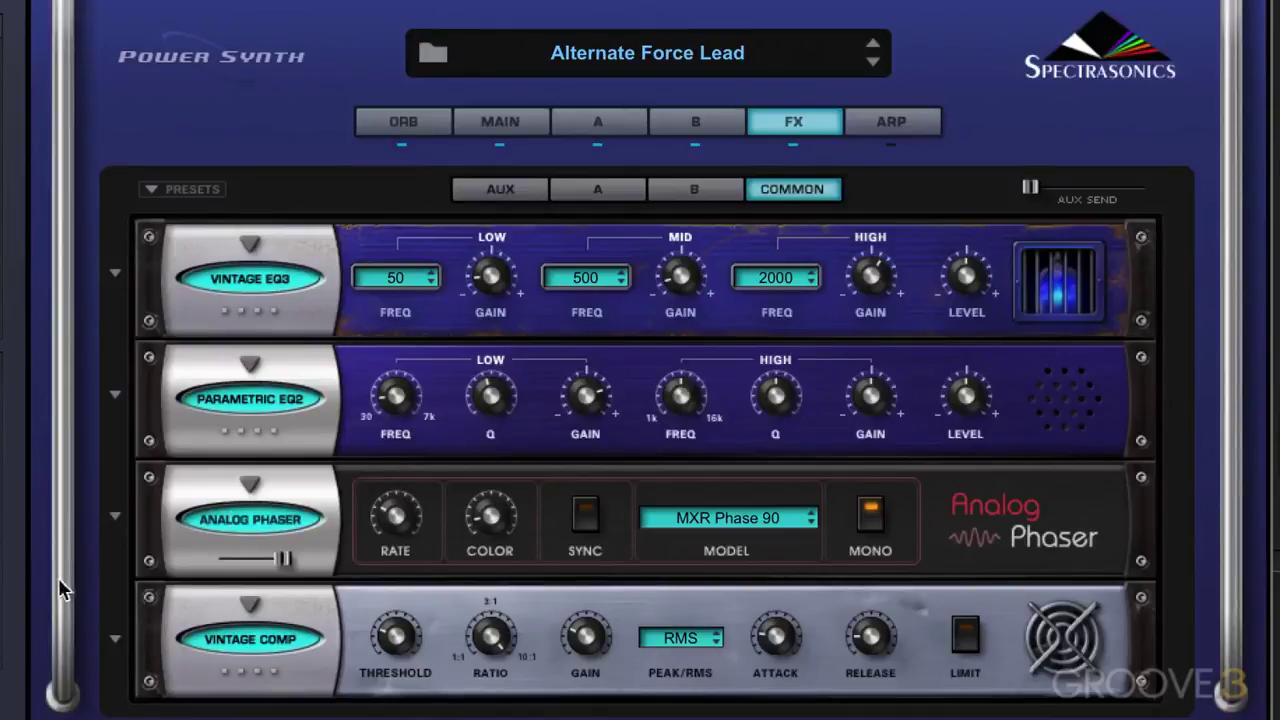
pyautogui.click(248, 488)
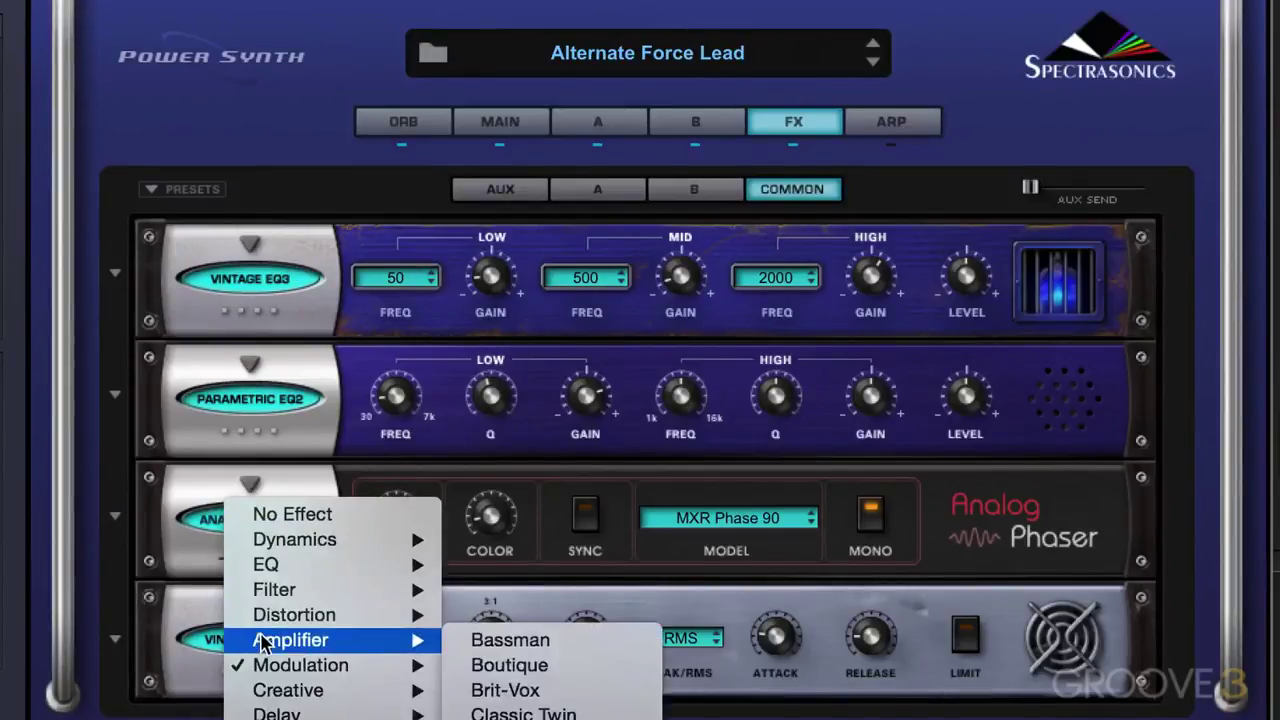
pyautogui.click(325, 527)
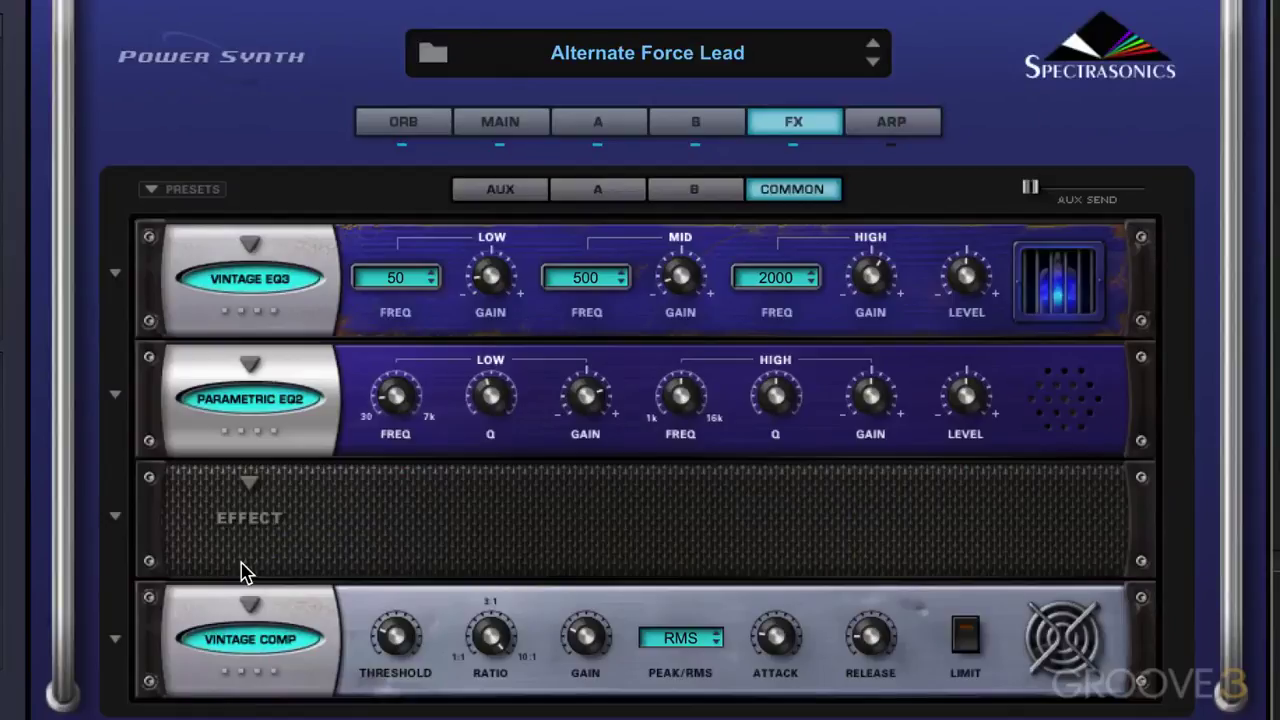
pyautogui.click(250, 484)
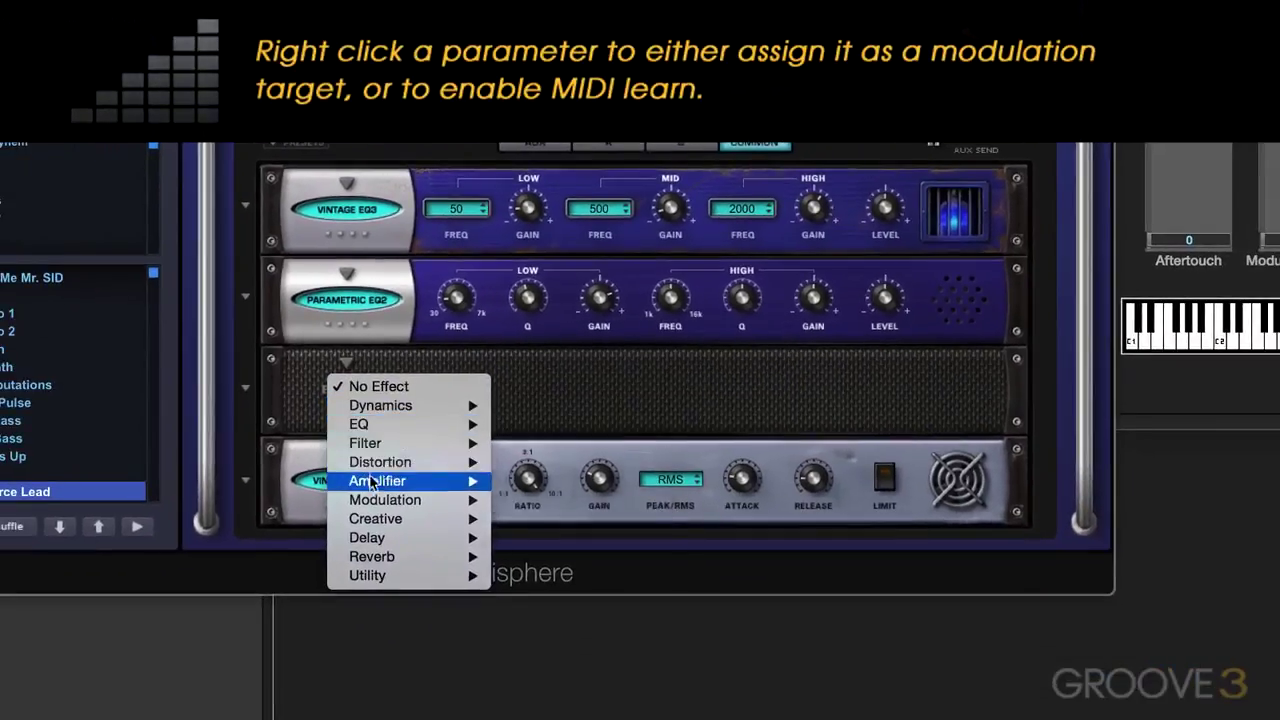
pyautogui.moveTo(375, 501)
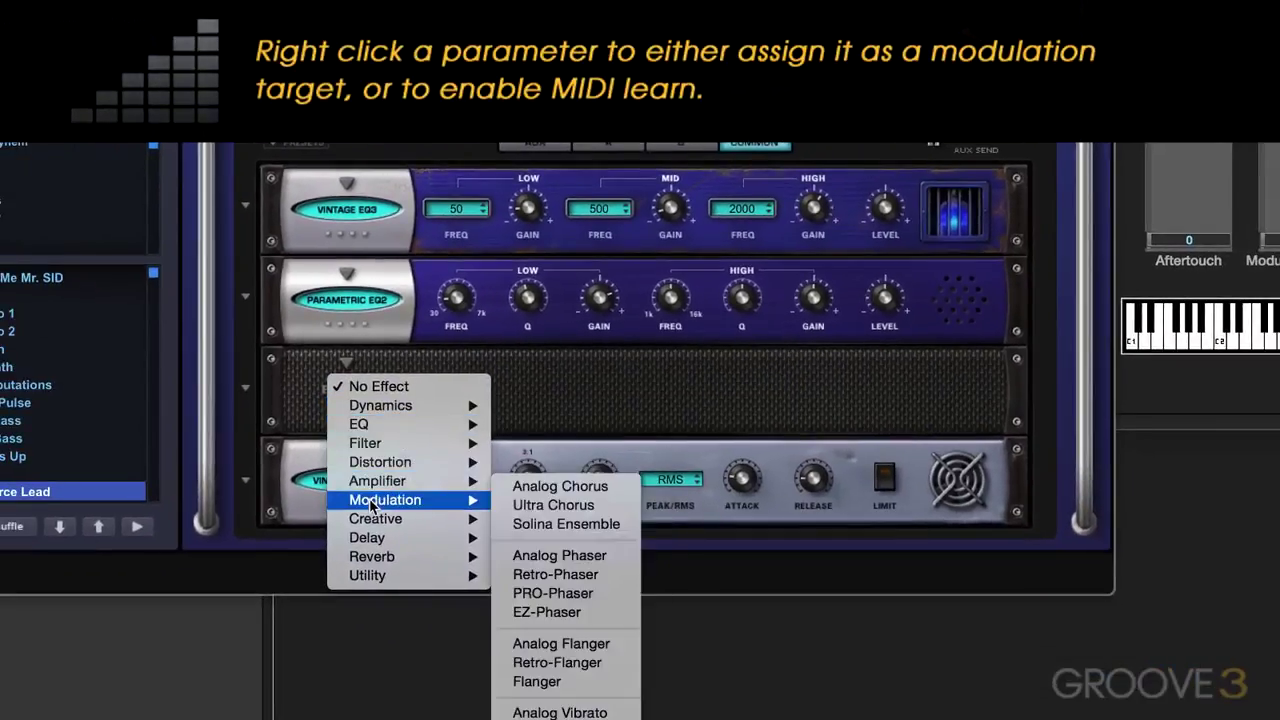
pyautogui.click(545, 557)
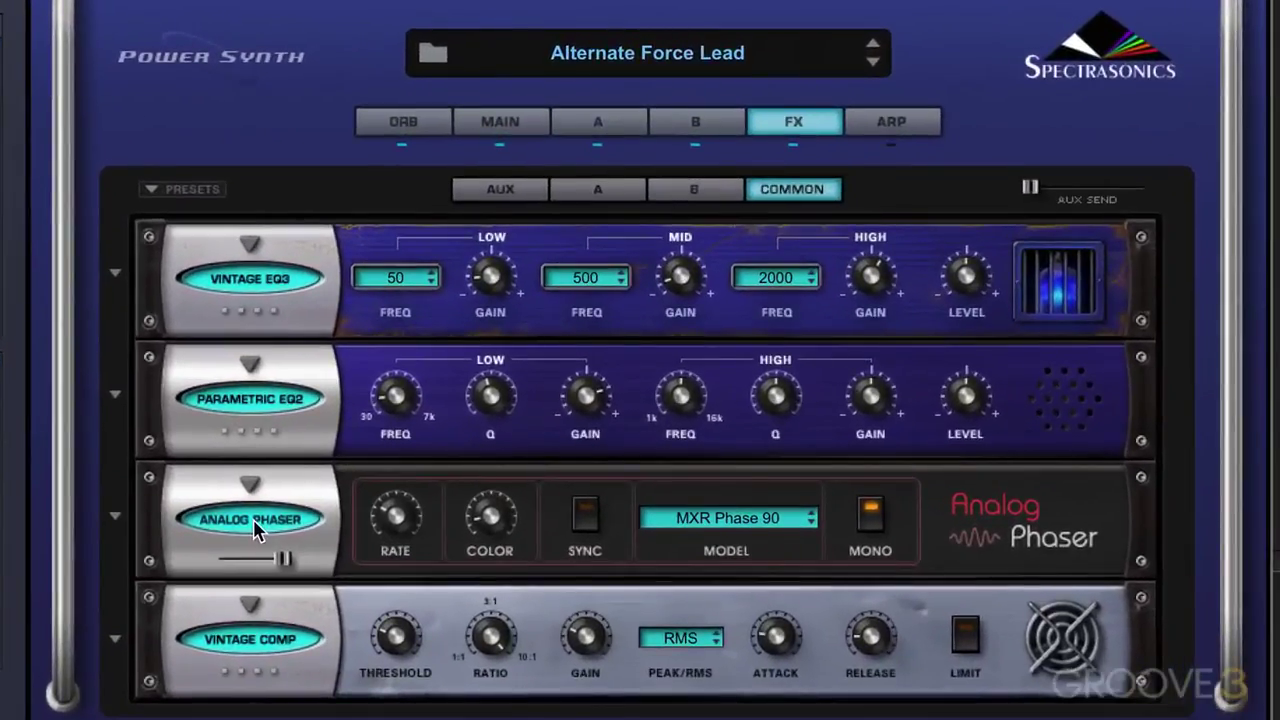
pyautogui.click(253, 519)
pyautogui.click(257, 282)
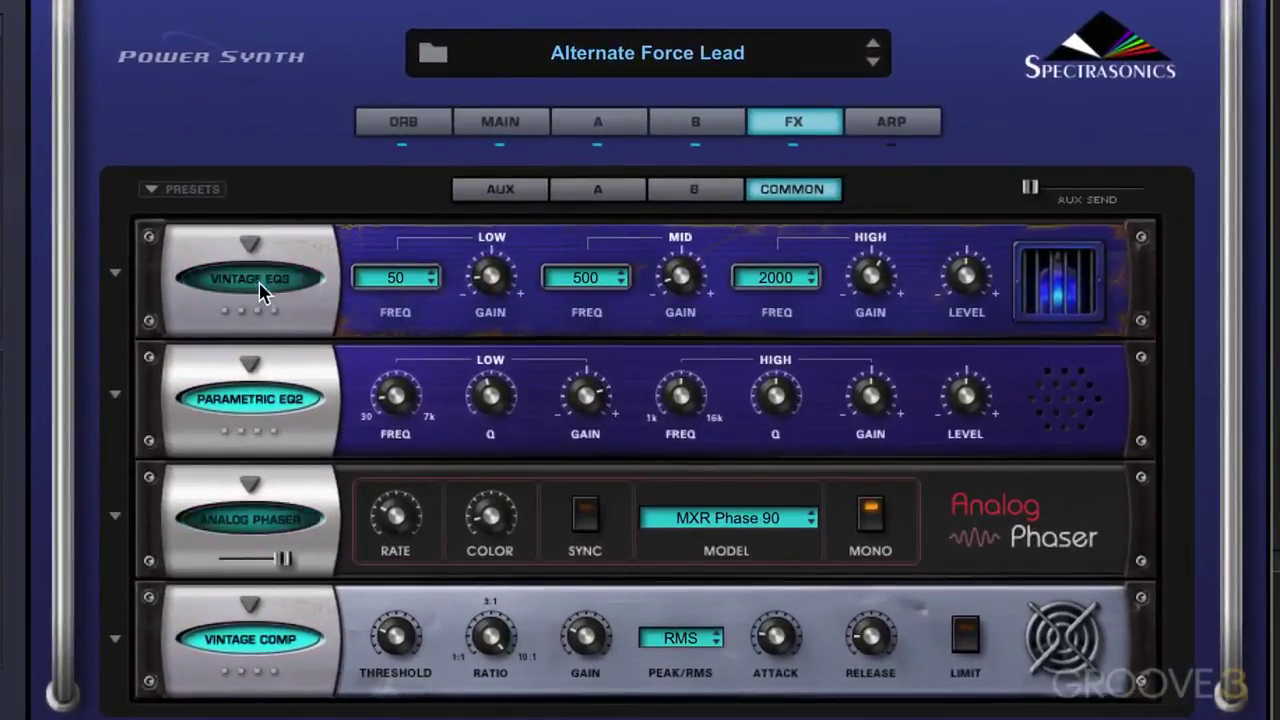
pyautogui.click(252, 405)
pyautogui.click(254, 645)
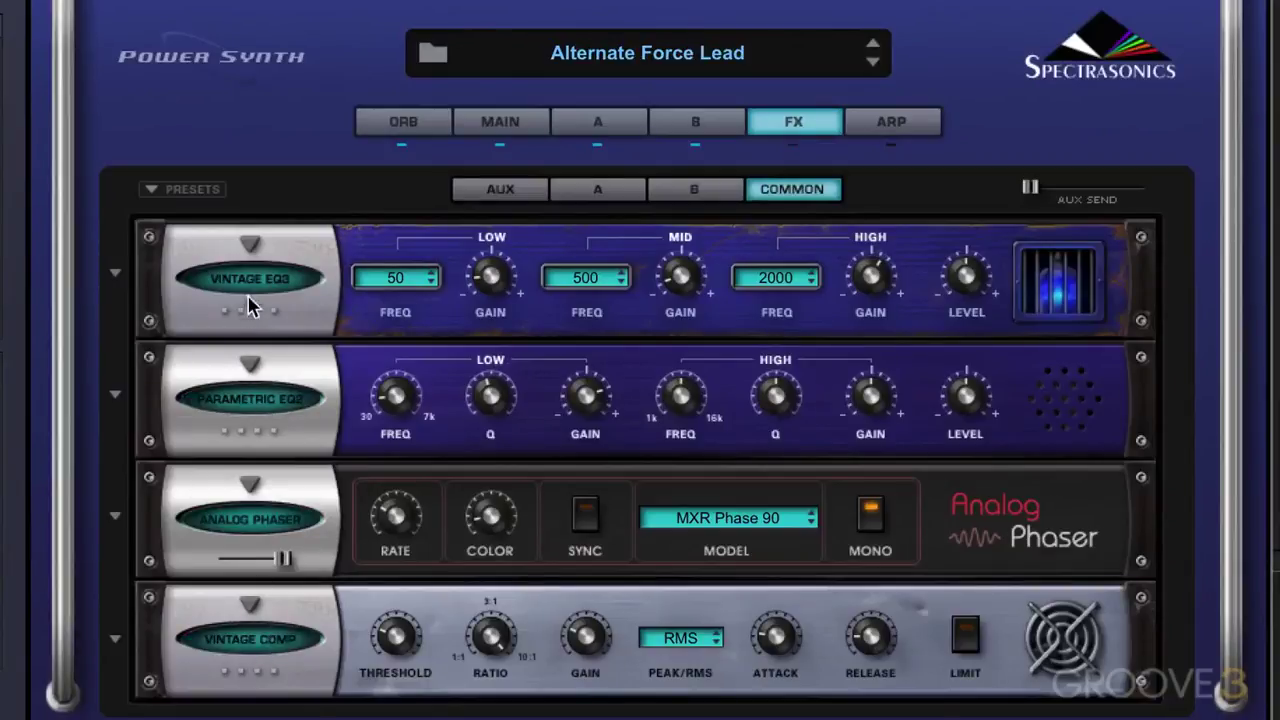
pyautogui.click(257, 282)
pyautogui.click(253, 405)
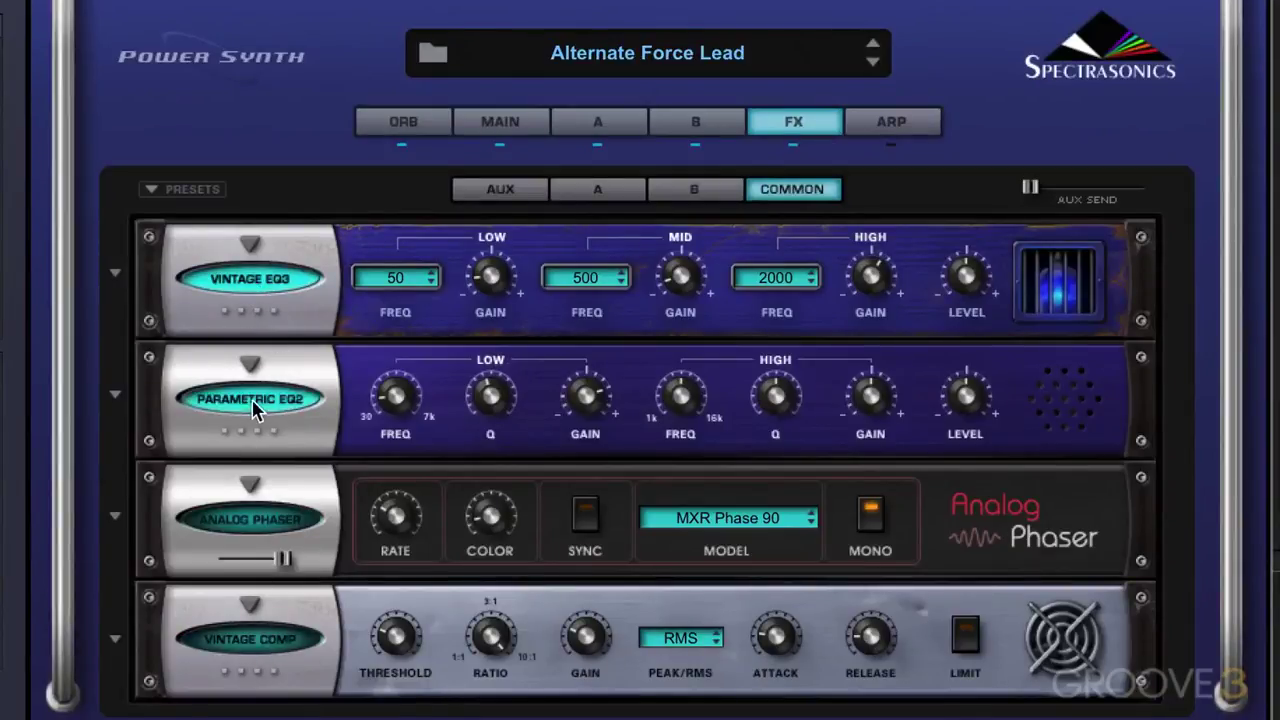
pyautogui.click(262, 526)
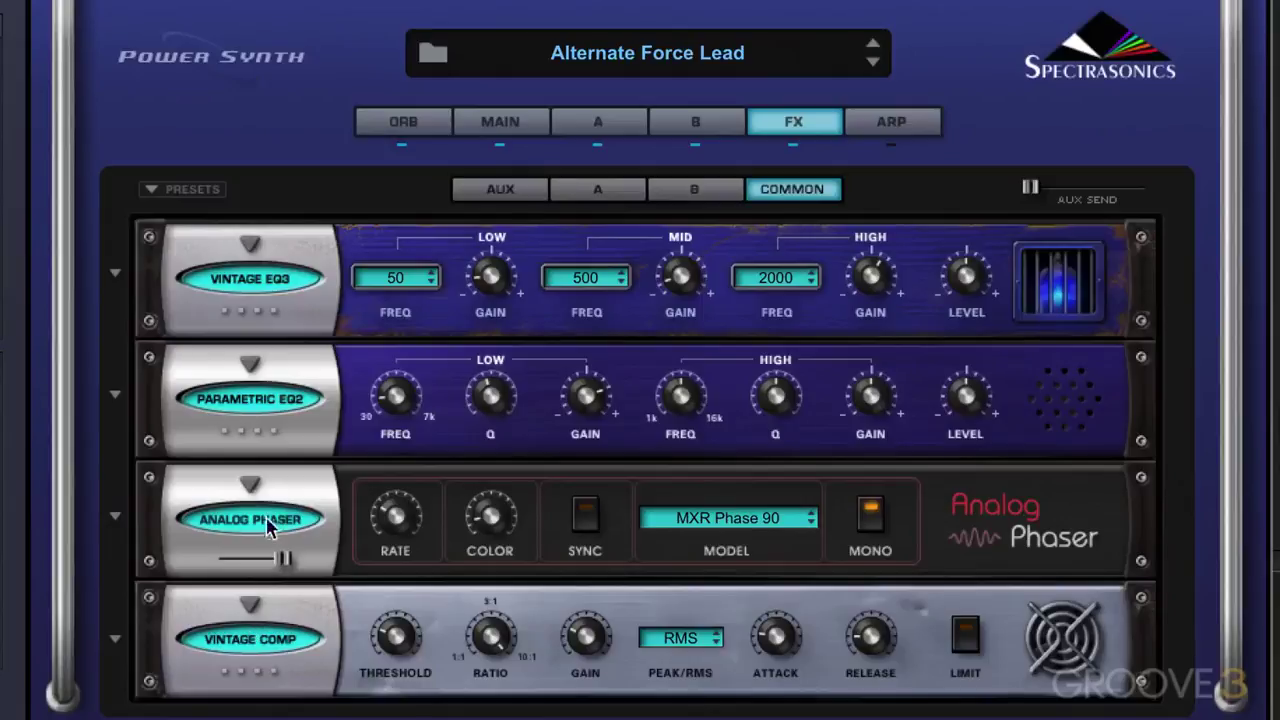
# Step: Try the Just Magic and Pleasant Bar phaser presets, then load another factory preset
pyautogui.click(114, 522)
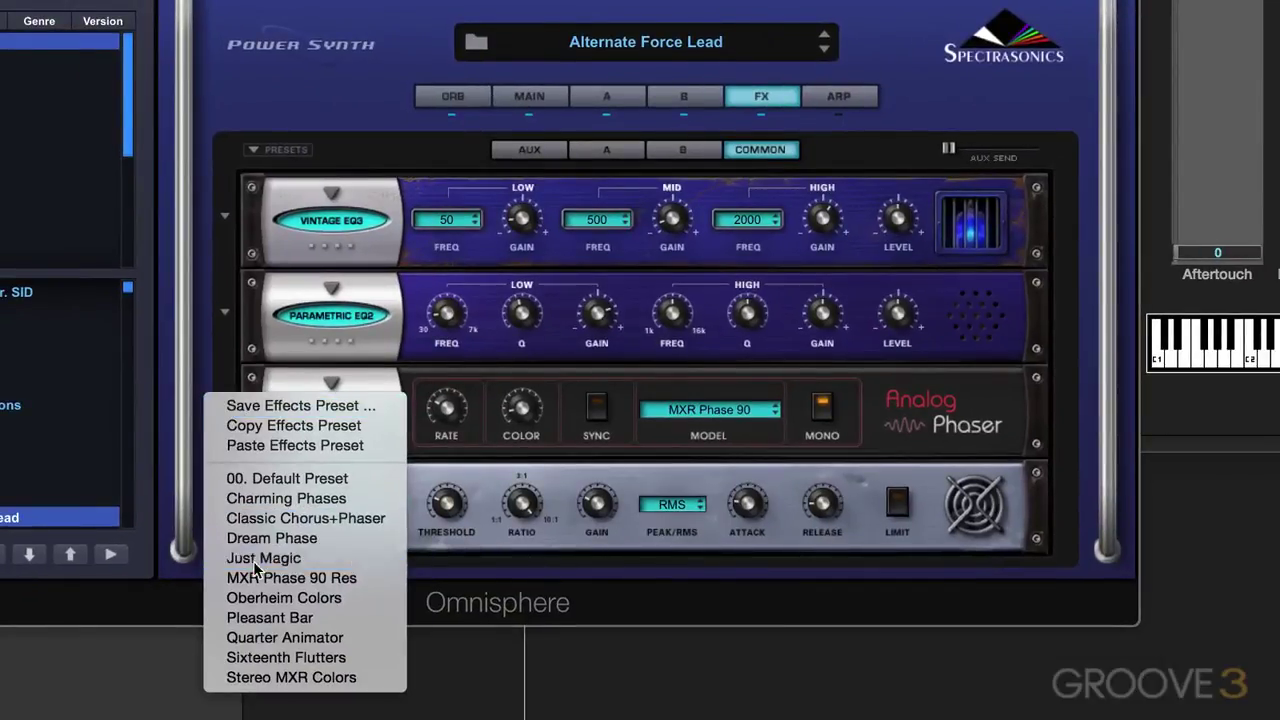
pyautogui.click(254, 562)
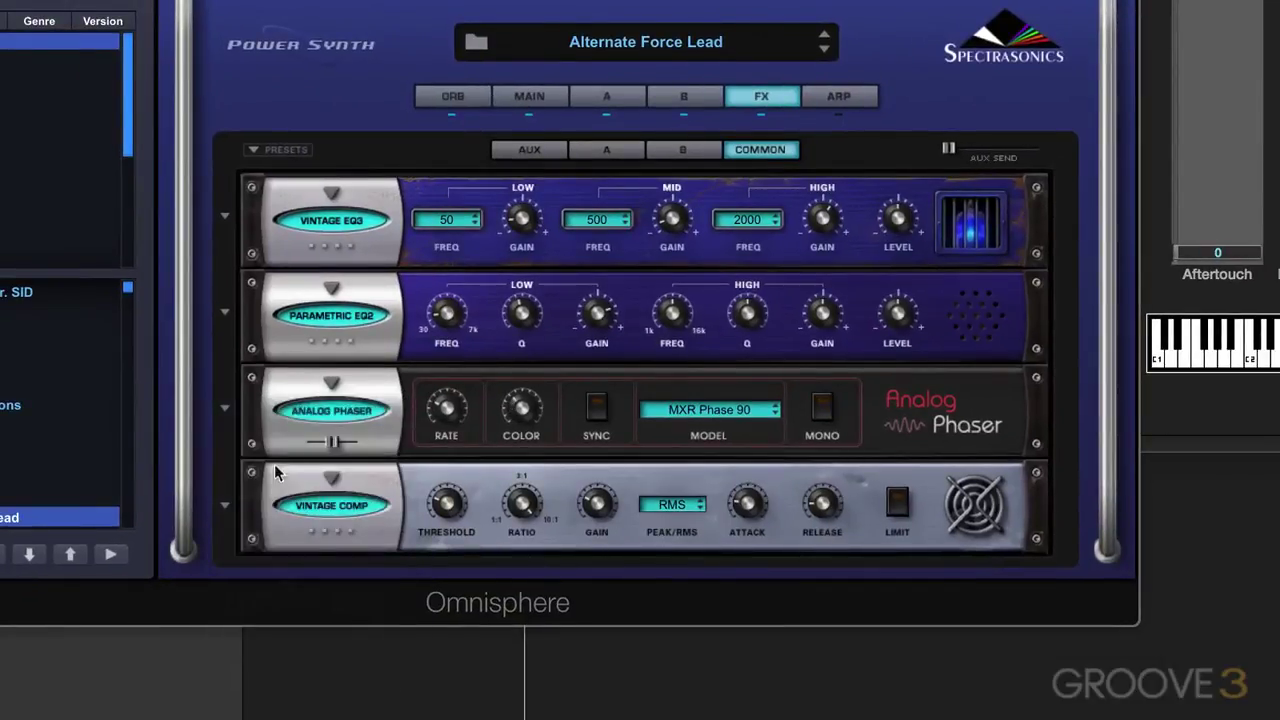
pyautogui.click(222, 417)
pyautogui.click(262, 466)
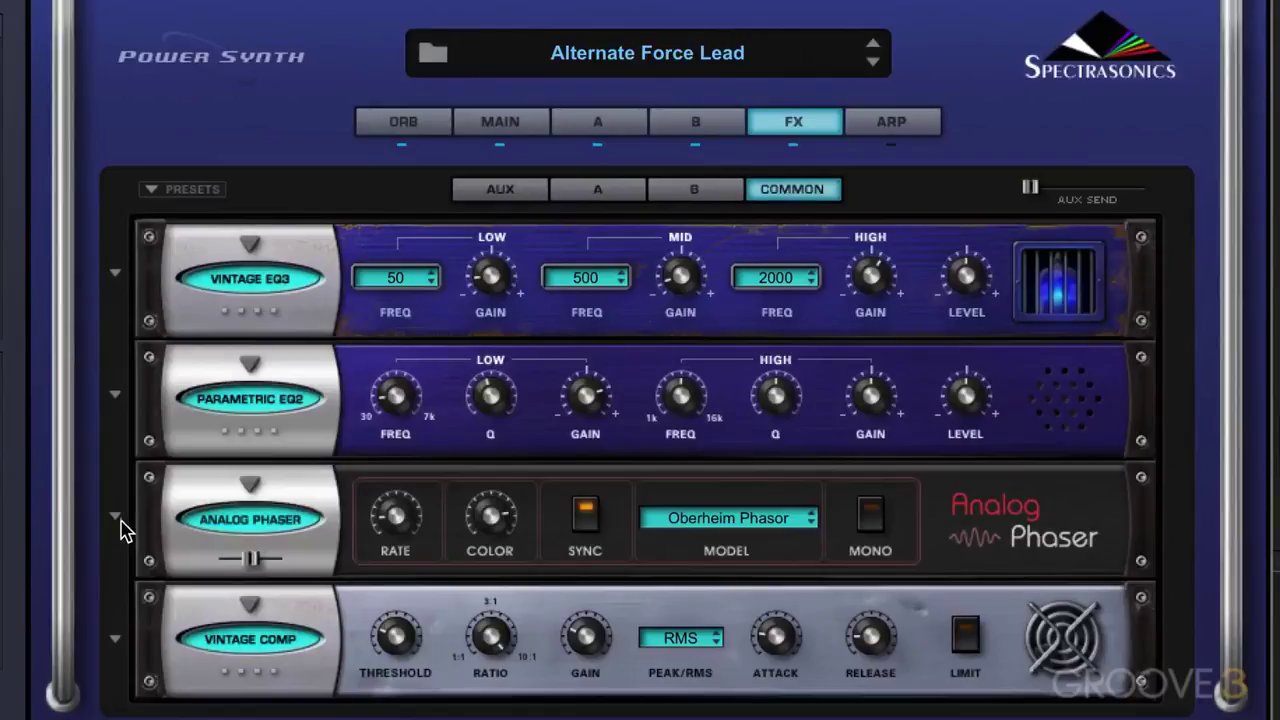
pyautogui.click(119, 522)
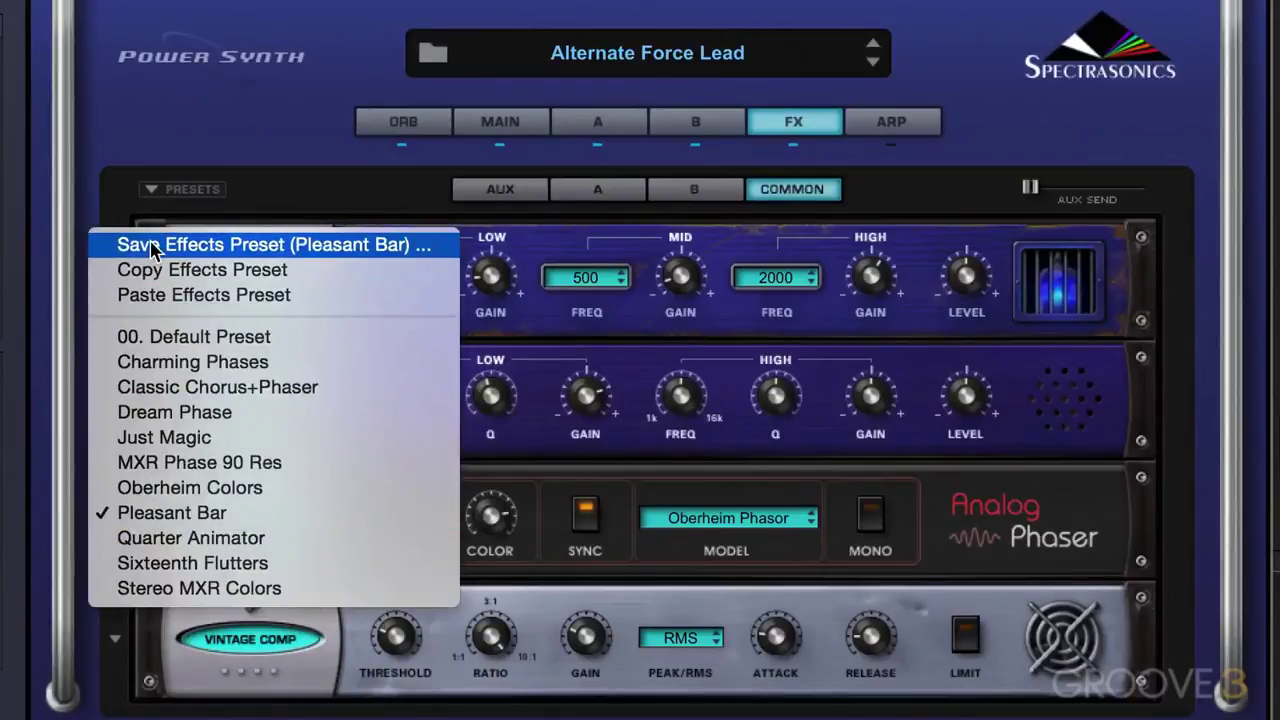
pyautogui.click(140, 540)
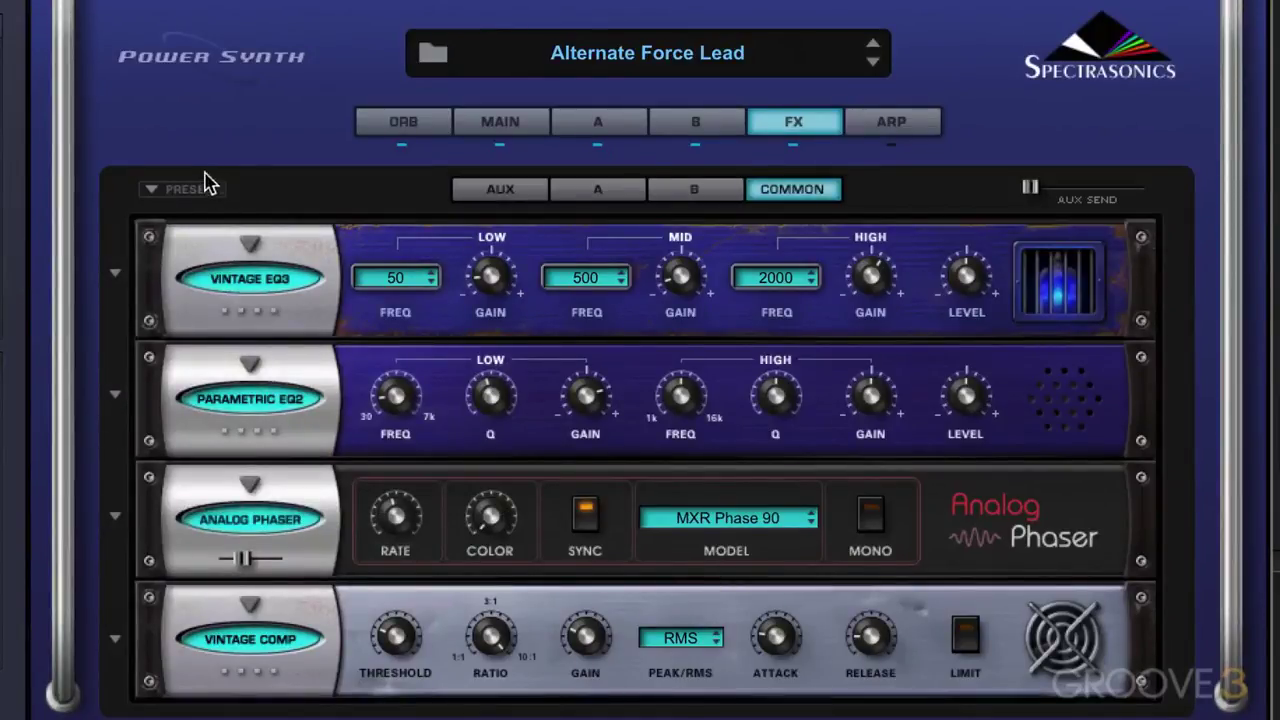
# Step: Load the 02 - Colorizers > Analog Tape Wamth rack preset
pyautogui.click(157, 192)
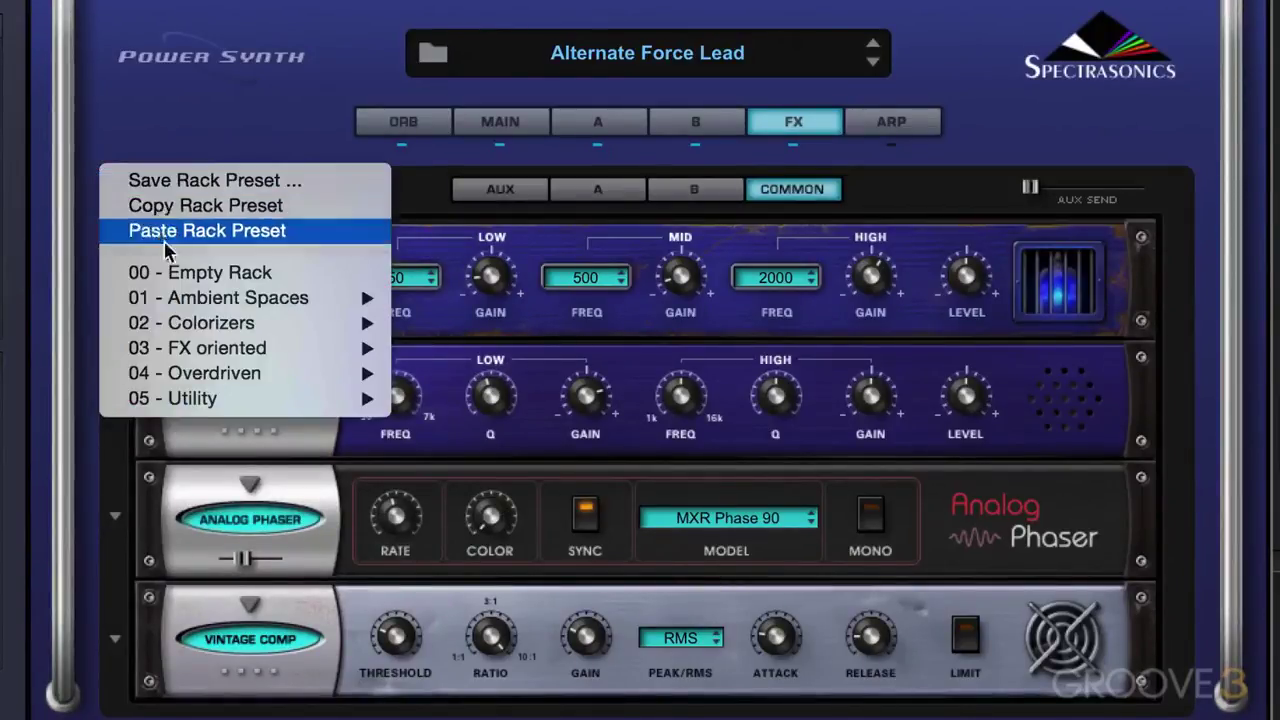
pyautogui.moveTo(178, 302)
pyautogui.moveTo(178, 324)
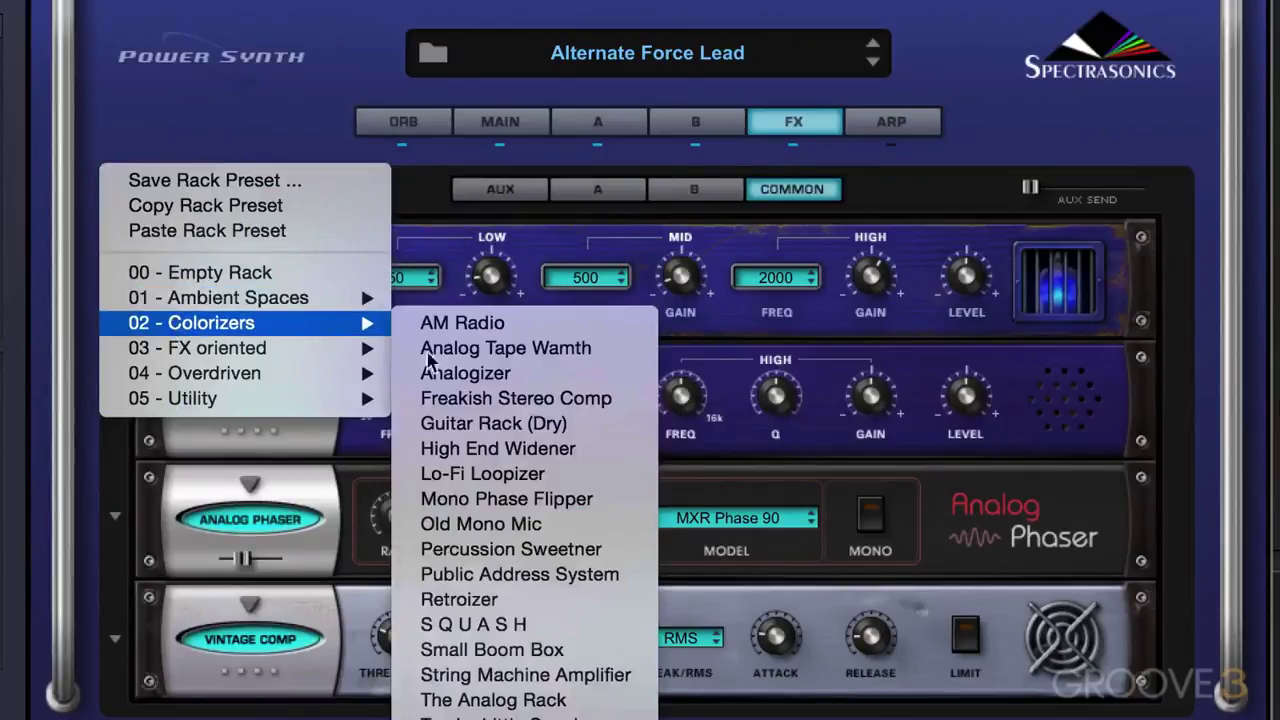
pyautogui.click(505, 347)
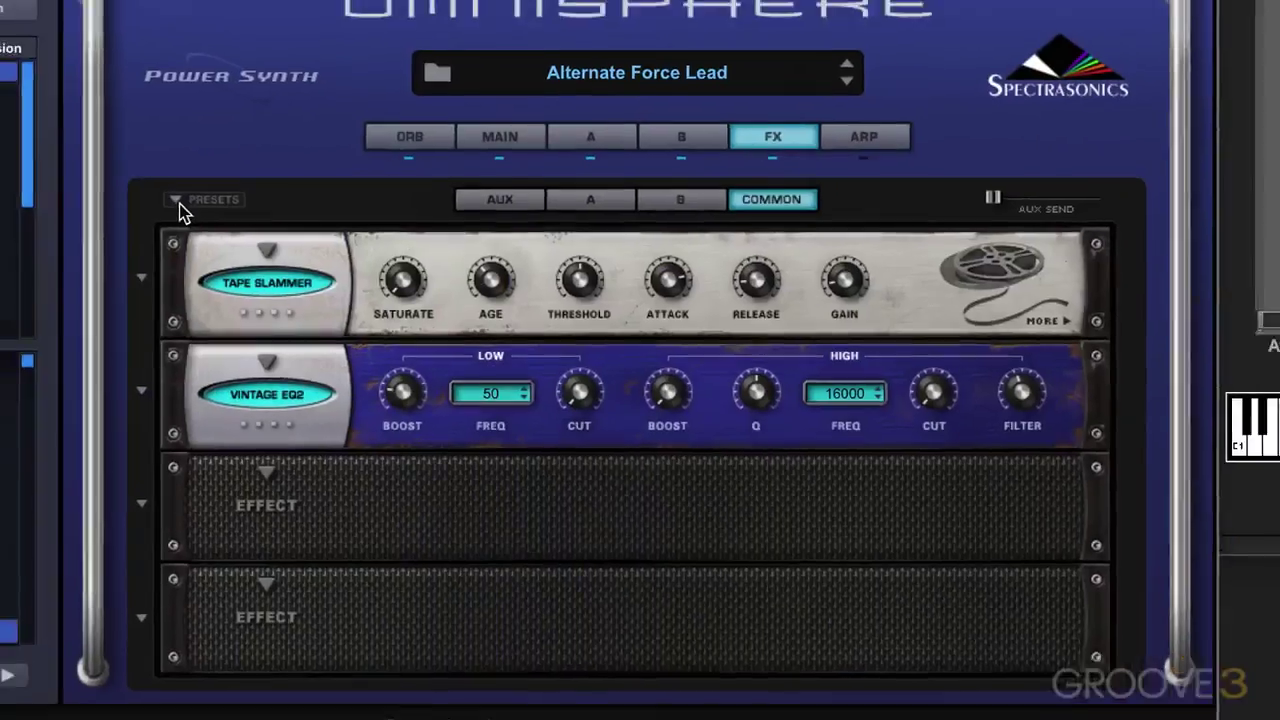
# Step: Replace it with the 03 - FX oriented > Crackling Stones rack preset
pyautogui.click(180, 210)
pyautogui.moveTo(200, 210)
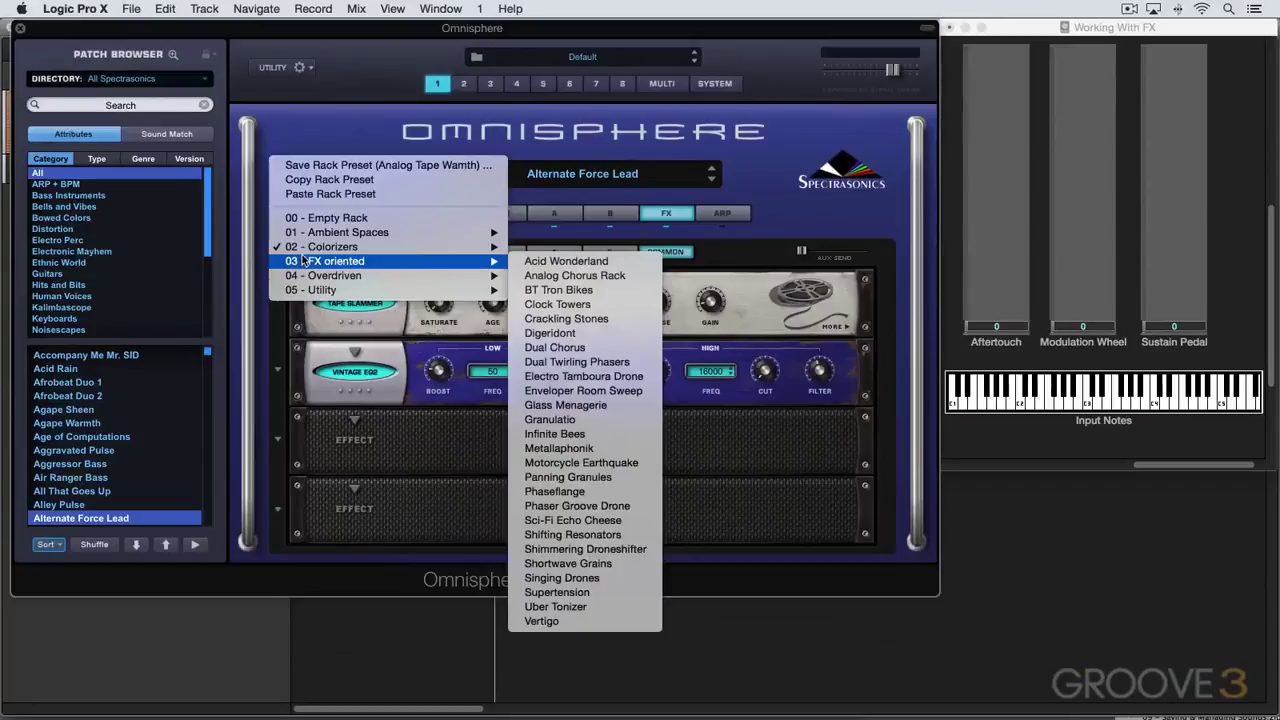
pyautogui.click(554, 322)
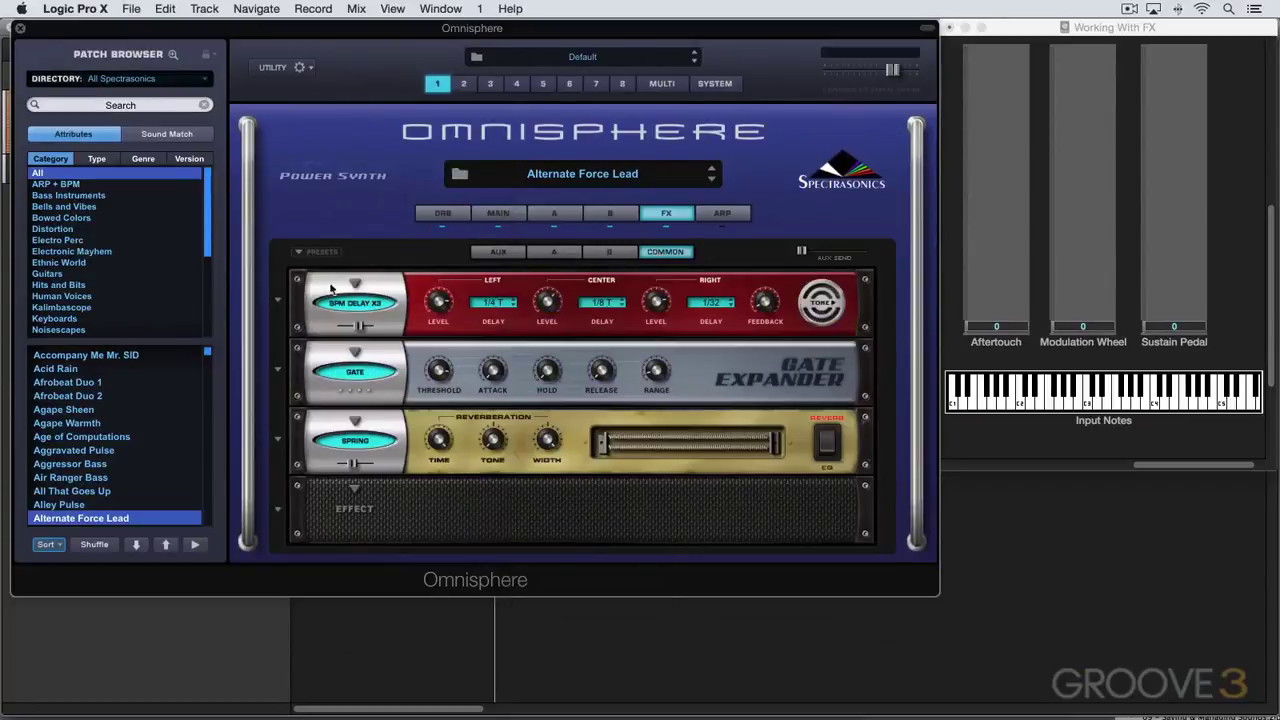
pyautogui.click(298, 256)
pyautogui.moveTo(300, 276)
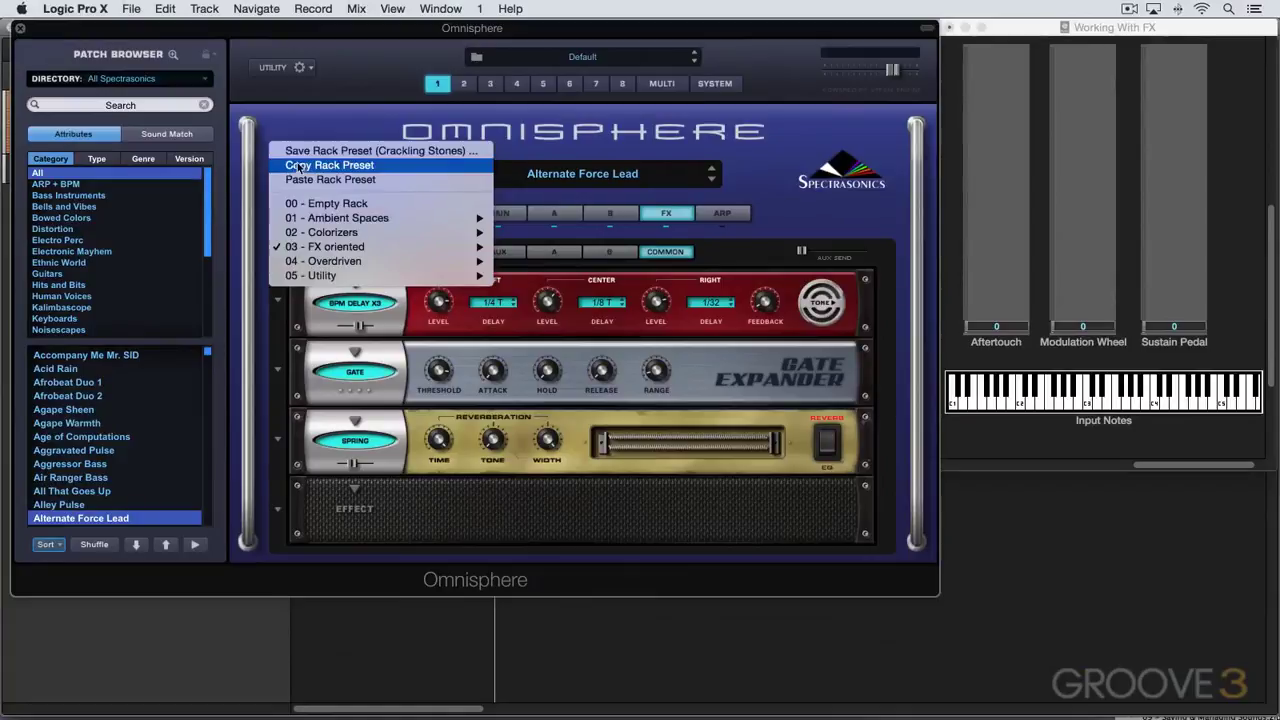
pyautogui.click(509, 189)
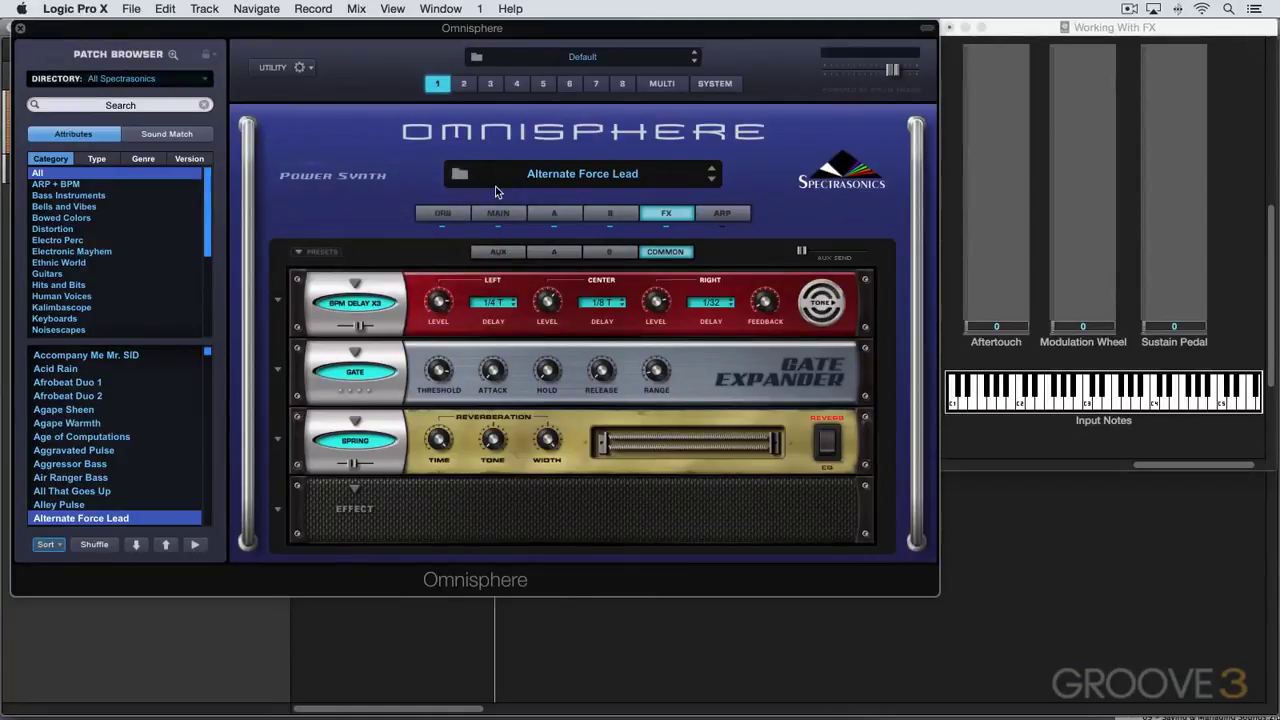